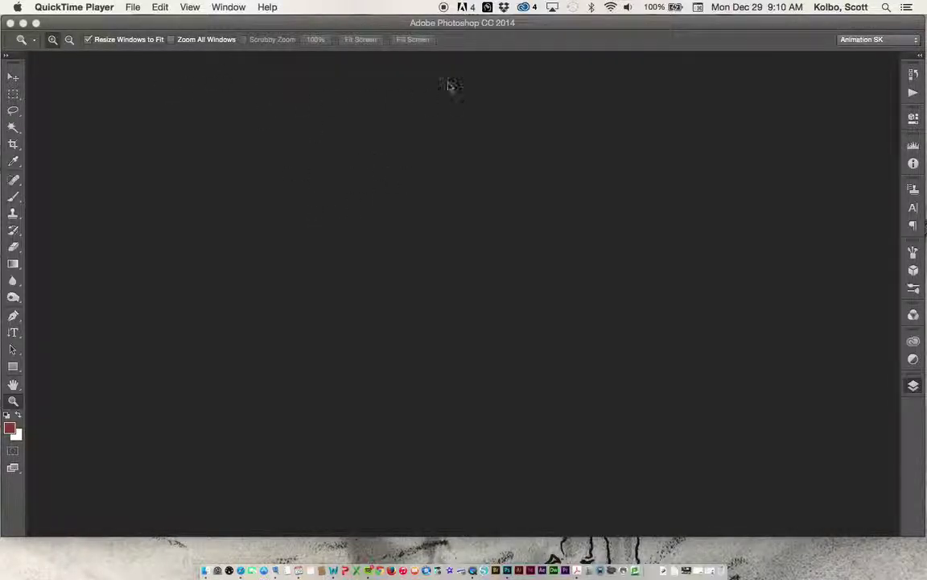
Bring the Photoshop window to the front and open the File menu.
{"action": "left_click", "coordinate": [89, 28]}
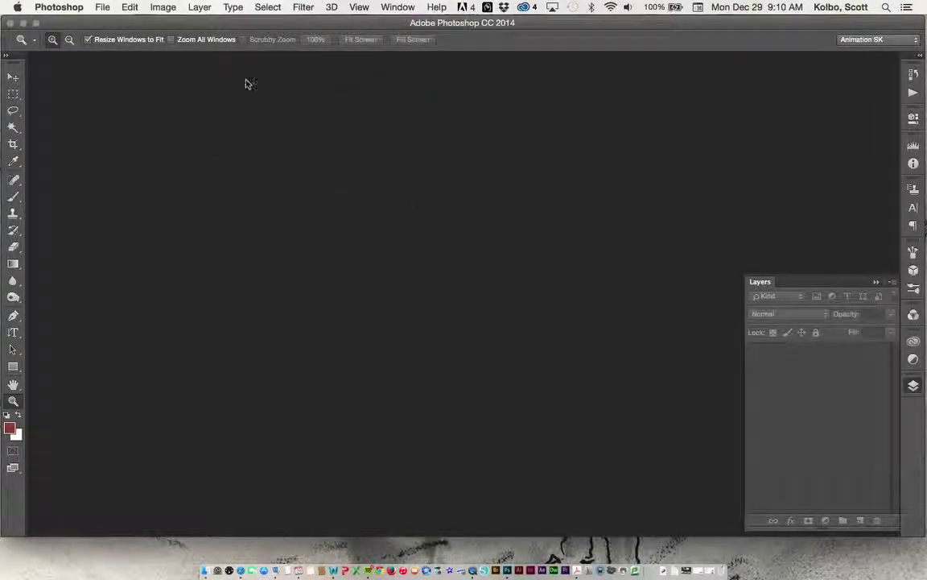
{"action": "left_click", "coordinate": [104, 7]}
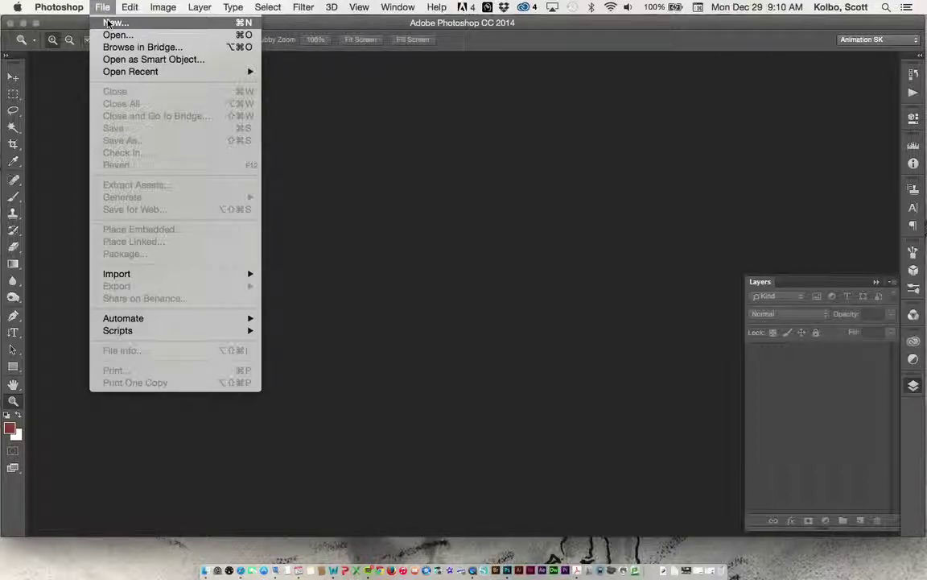
Create a 16 × 10 inch, 300 ppi RGB document with a white background.
{"action": "left_click", "coordinate": [108, 23]}
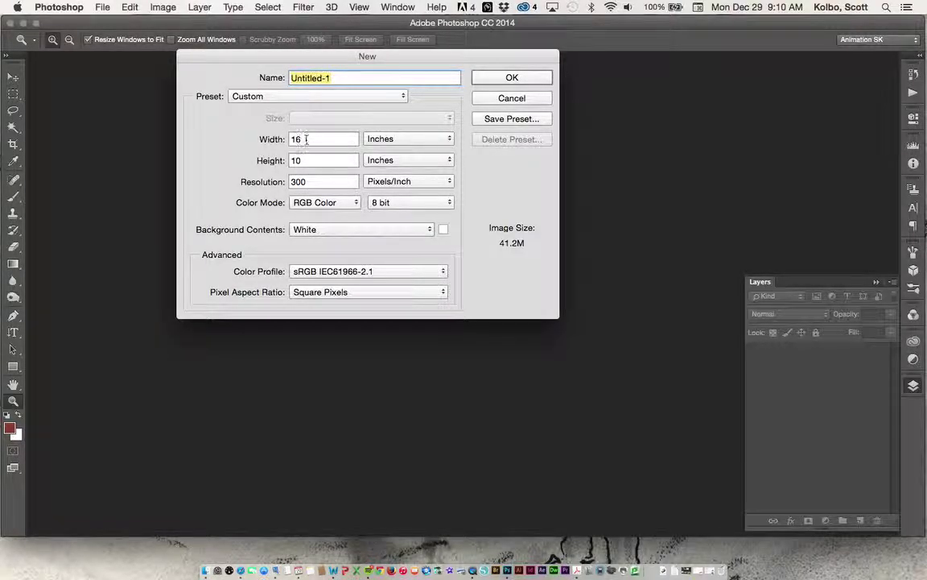
{"action": "left_click", "coordinate": [387, 139]}
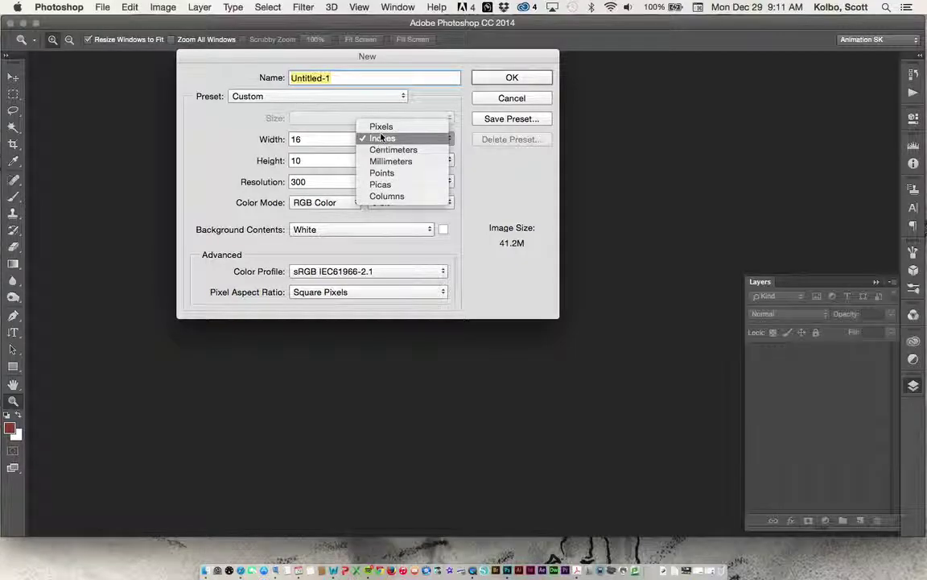
{"action": "left_click", "coordinate": [385, 128]}
{"action": "left_click", "coordinate": [386, 138]}
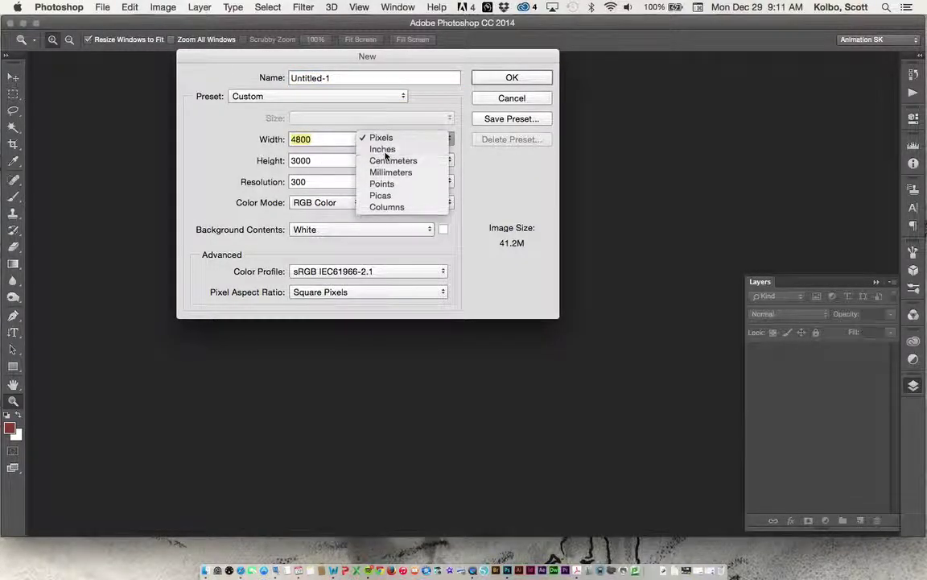
{"action": "left_click", "coordinate": [384, 148]}
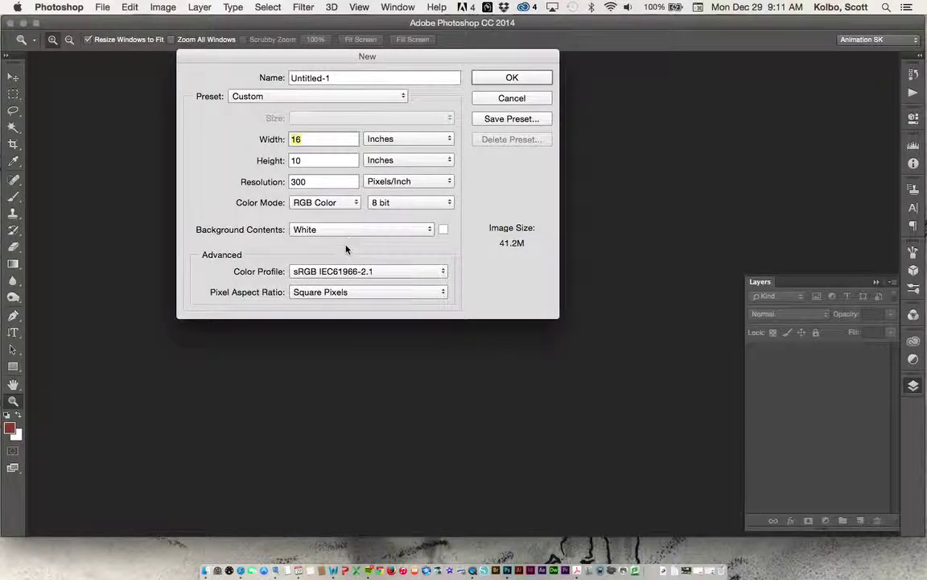
{"action": "left_click", "coordinate": [509, 80]}
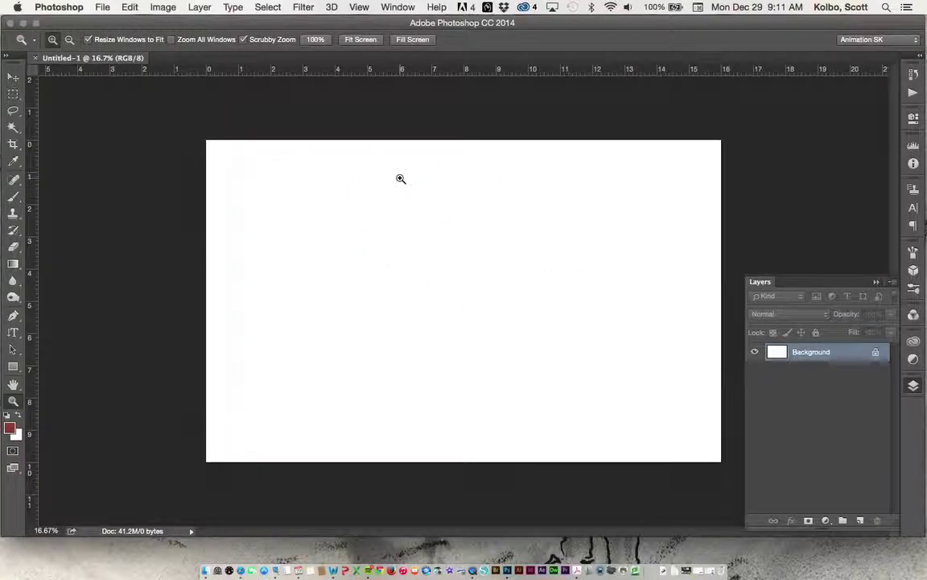
Place Escalation 01 HD (0.00.57.00).psd into the document as an embedded layer.
{"action": "left_click", "coordinate": [103, 9]}
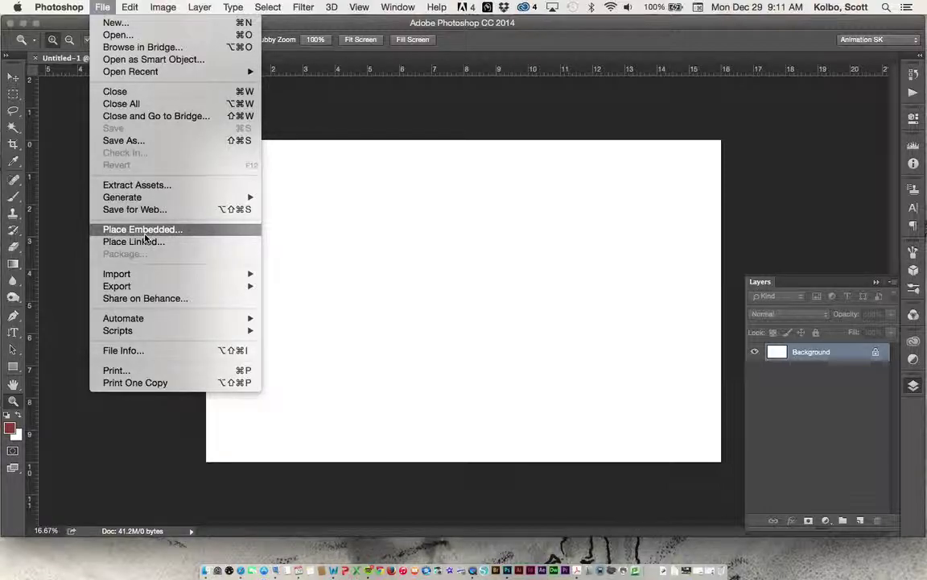
{"action": "left_click", "coordinate": [145, 235]}
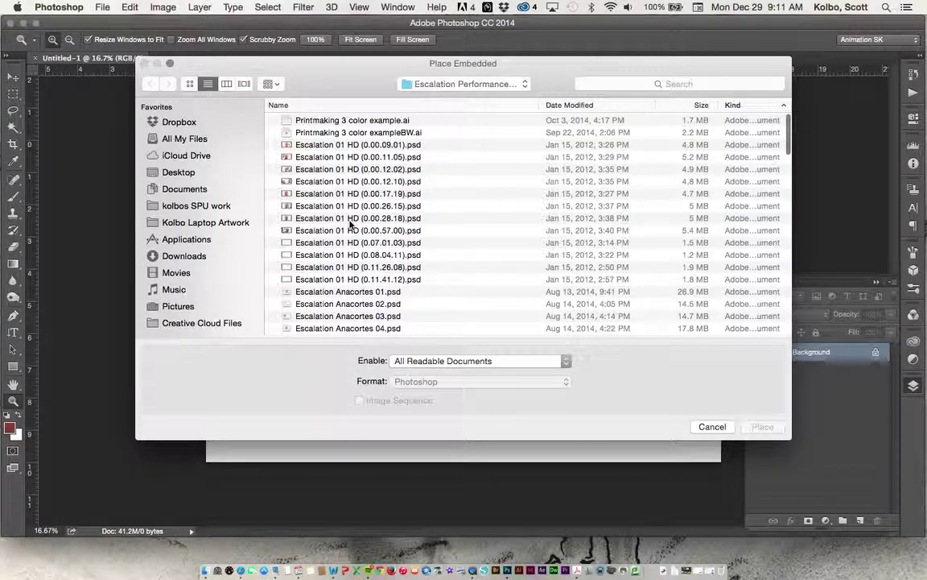
{"action": "left_click", "coordinate": [351, 218]}
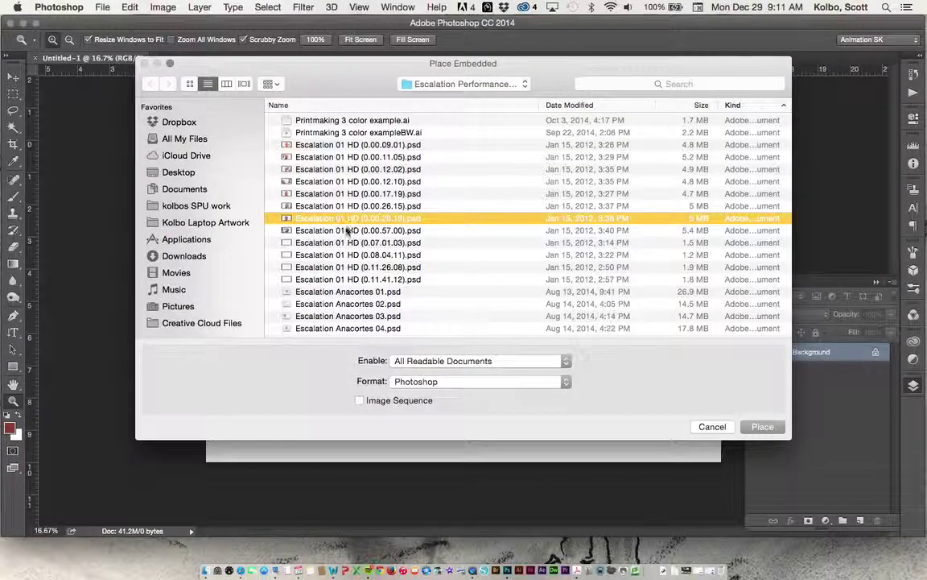
{"action": "left_click", "coordinate": [346, 230]}
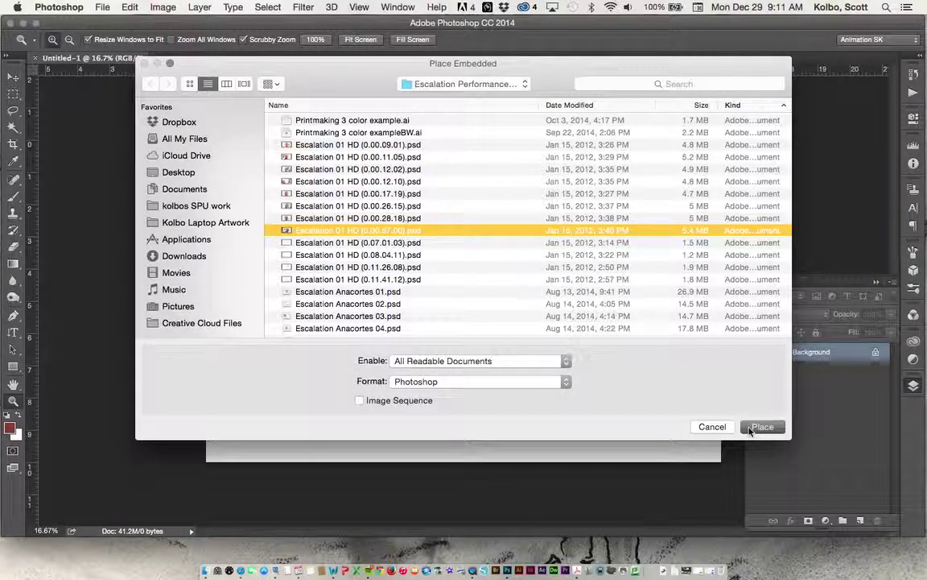
{"action": "left_click", "coordinate": [751, 428]}
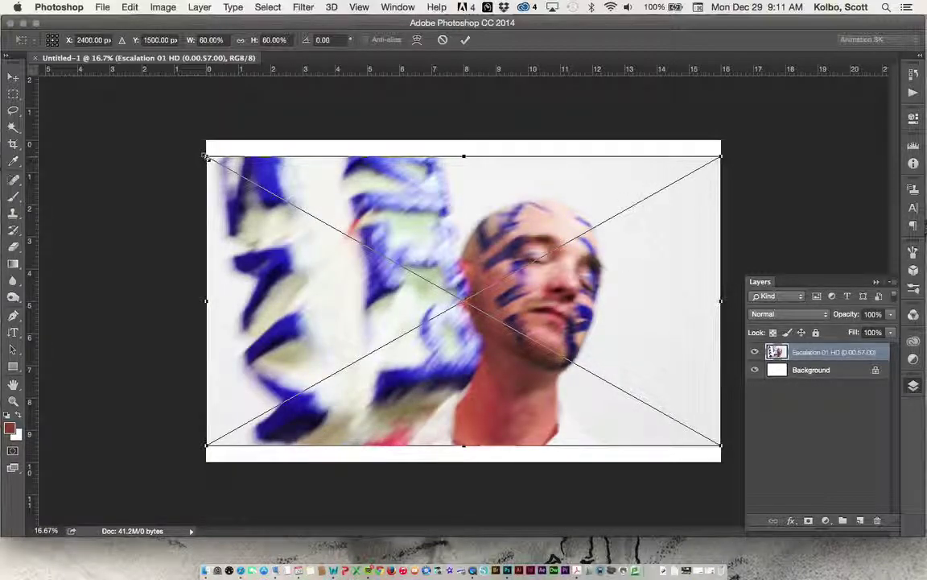
Scale the placed photo up to about 66.76% so it fills the canvas.
{"action": "left_click_drag", "start_coordinate": [206, 156], "coordinate": [177, 139]}
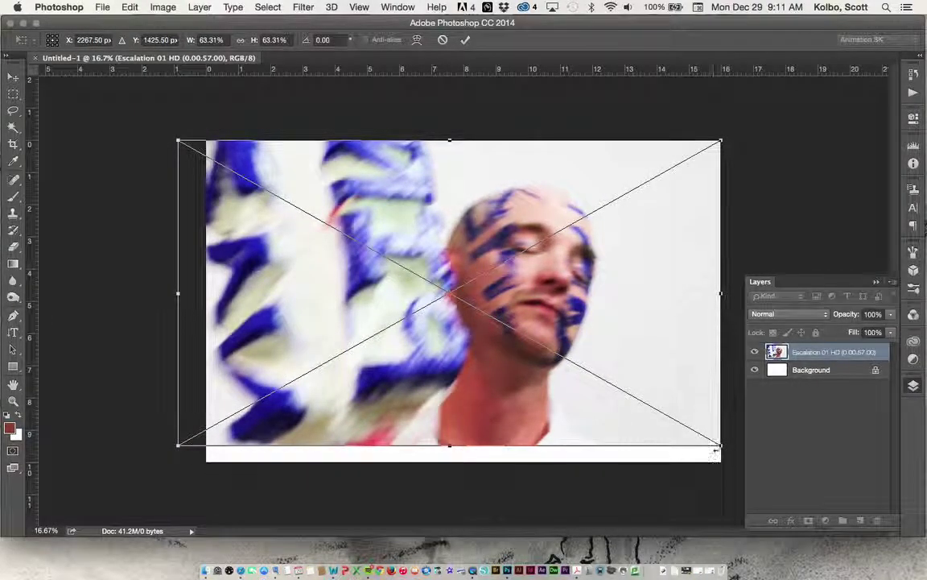
{"action": "left_click_drag", "start_coordinate": [721, 443], "coordinate": [748, 472]}
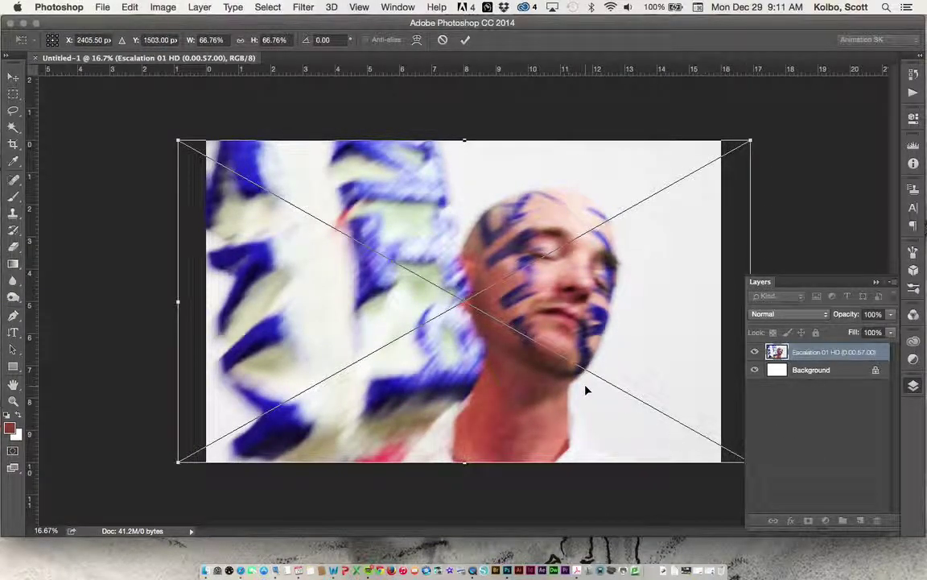
{"action": "left_click_drag", "start_coordinate": [586, 391], "coordinate": [589, 390]}
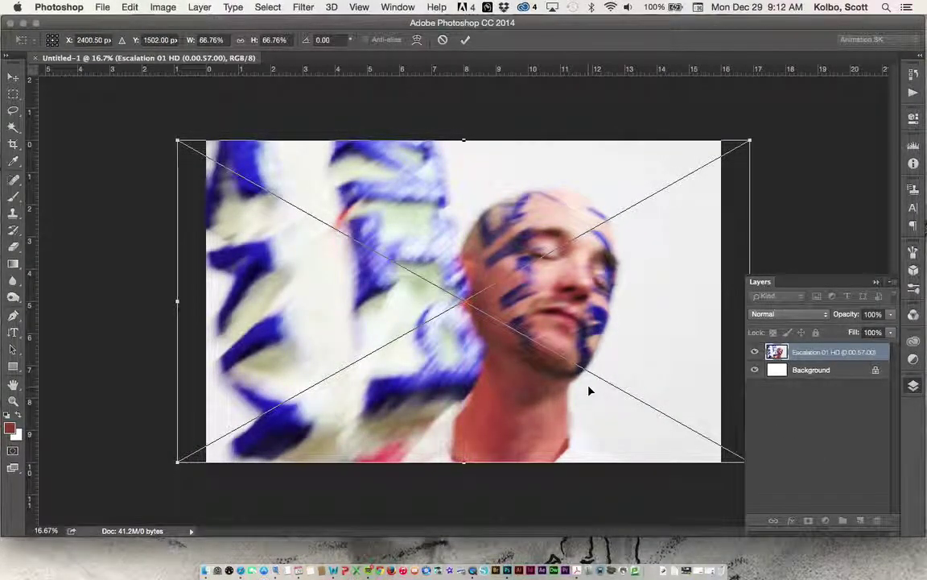
{"action": "key", "text": "Return"}
{"action": "key", "text": "z"}
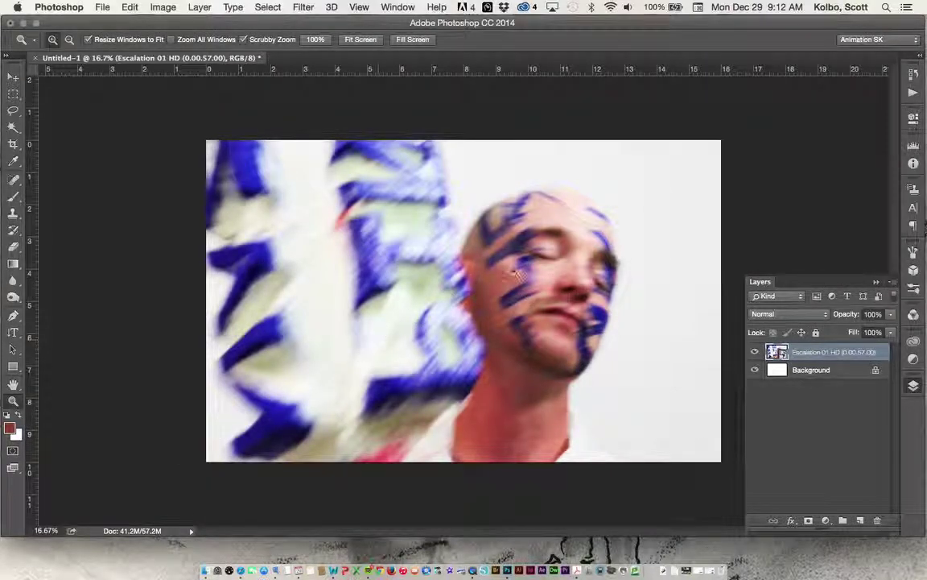
Collapse and restore the Layers panel, then browse the Image menu without choosing anything.
{"action": "left_click", "coordinate": [913, 361]}
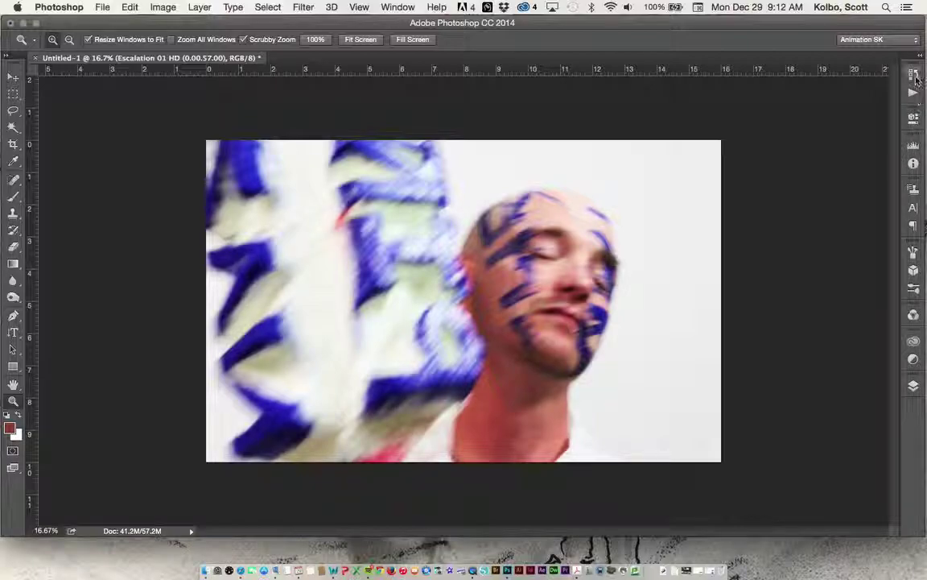
{"action": "left_click", "coordinate": [914, 386]}
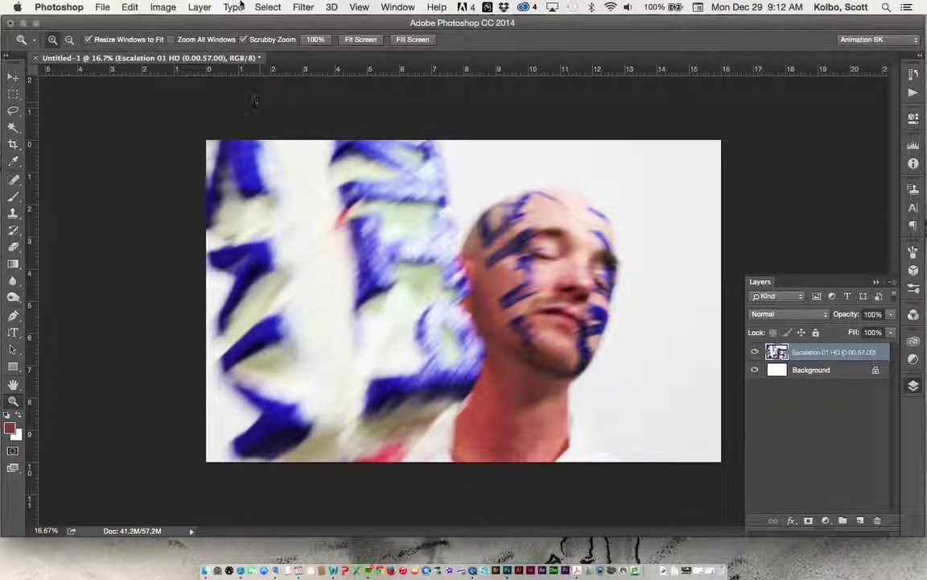
{"action": "left_click", "coordinate": [165, 10]}
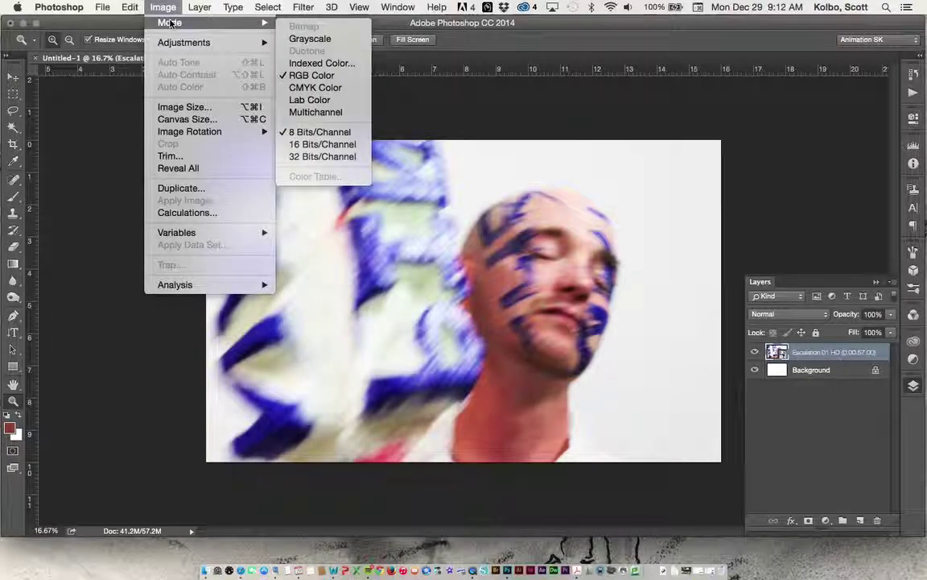
{"action": "mouse_move", "coordinate": [232, 42]}
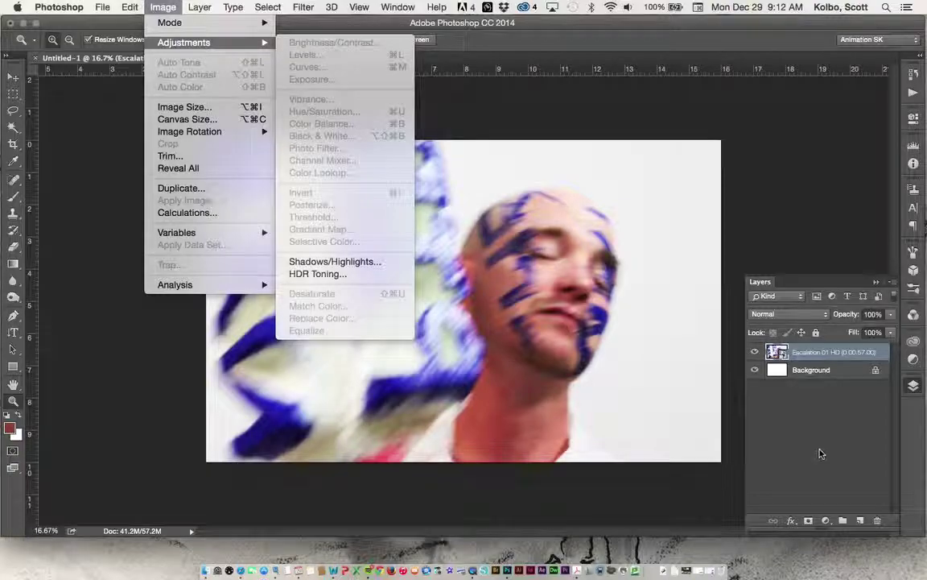
{"action": "left_click", "coordinate": [820, 410]}
Add a Brightness/Contrast adjustment layer with brightness 24 and contrast -3.
{"action": "left_click", "coordinate": [825, 521]}
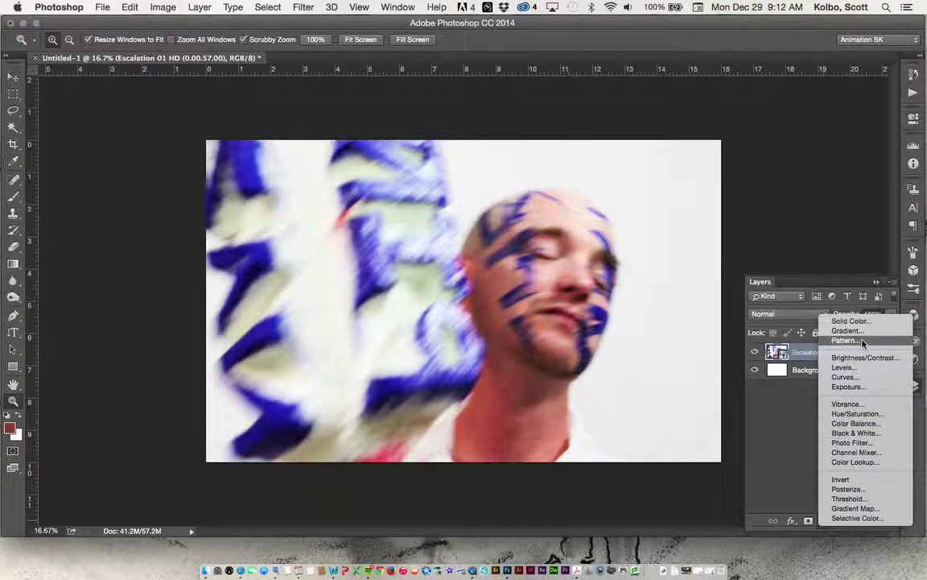
{"action": "left_click", "coordinate": [858, 365]}
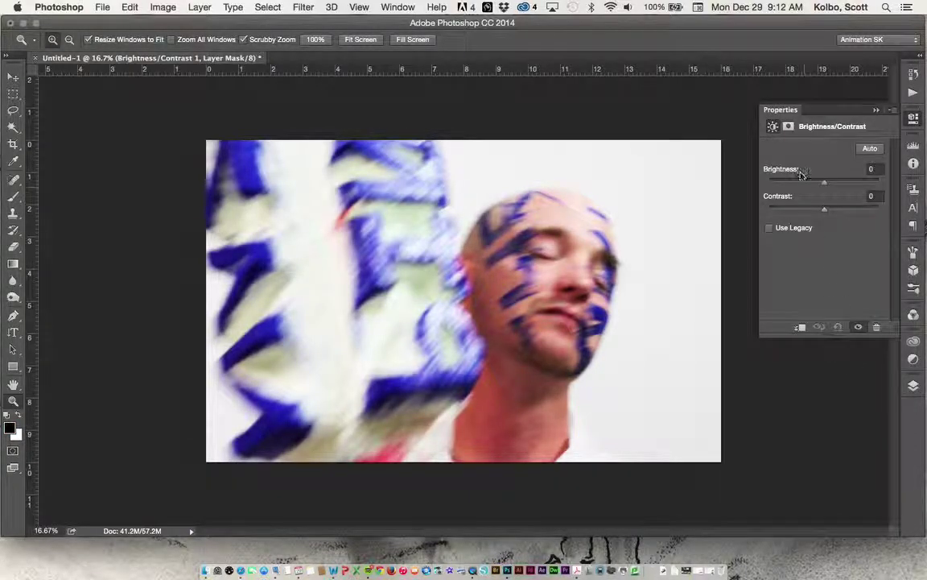
{"action": "left_click_drag", "start_coordinate": [828, 186], "coordinate": [820, 212]}
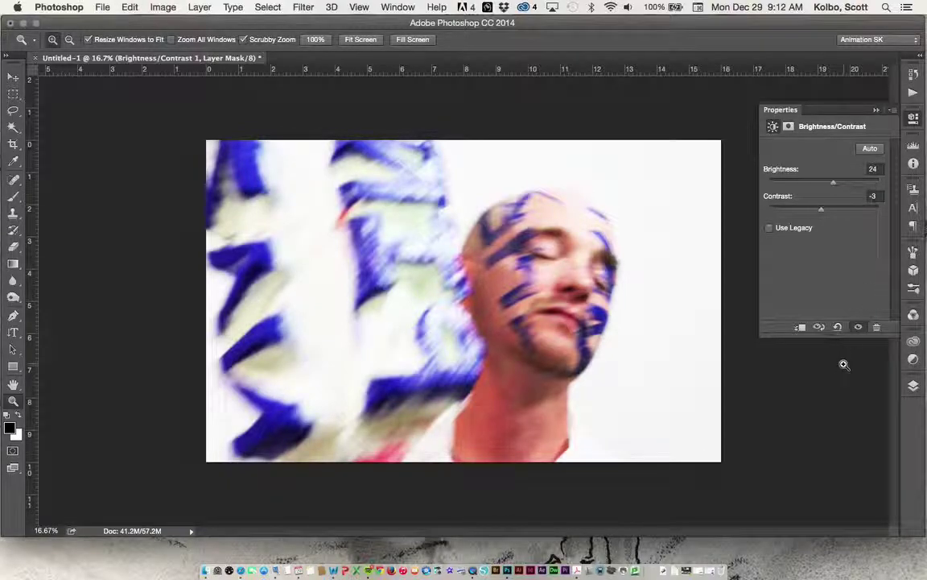
{"action": "left_click", "coordinate": [914, 386]}
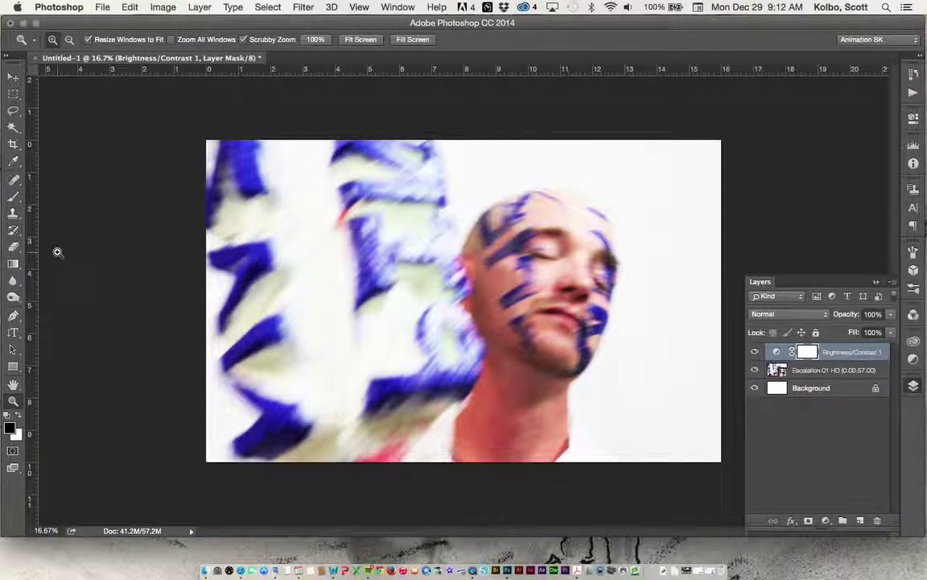
{"action": "left_click", "coordinate": [13, 252]}
Pick the standard Eraser and select the Escalation 01 HD photo layer.
{"action": "left_click", "coordinate": [46, 244]}
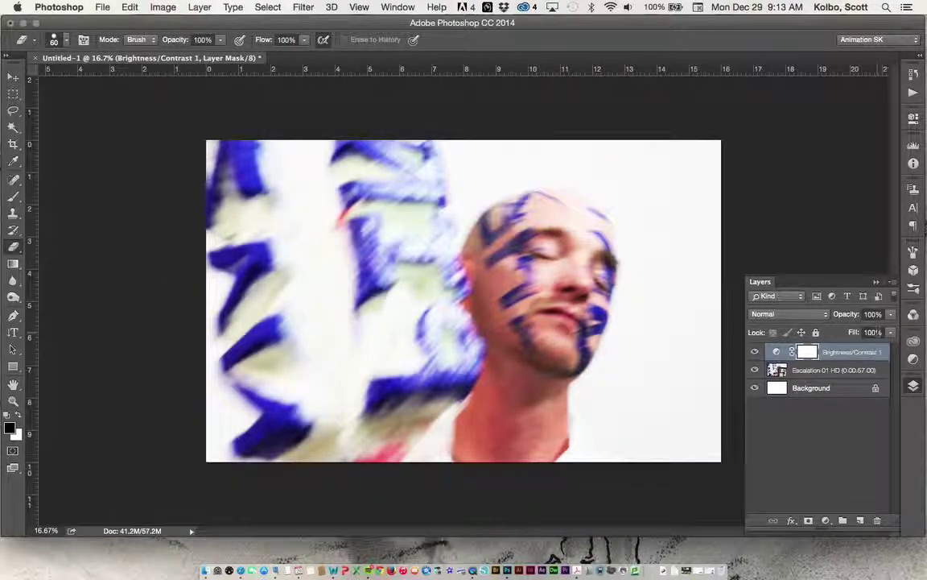
{"action": "left_click", "coordinate": [829, 376]}
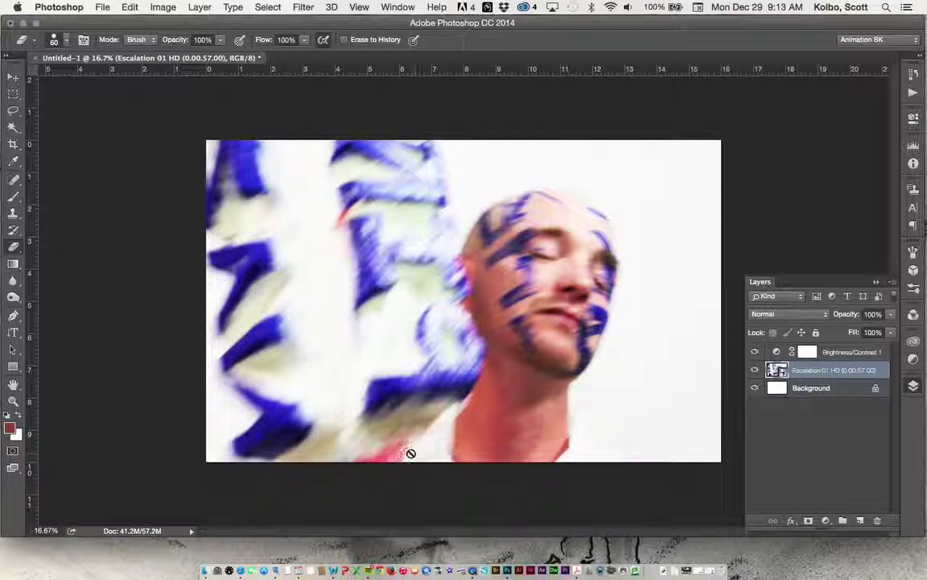
{"action": "double_click", "coordinate": [886, 369]}
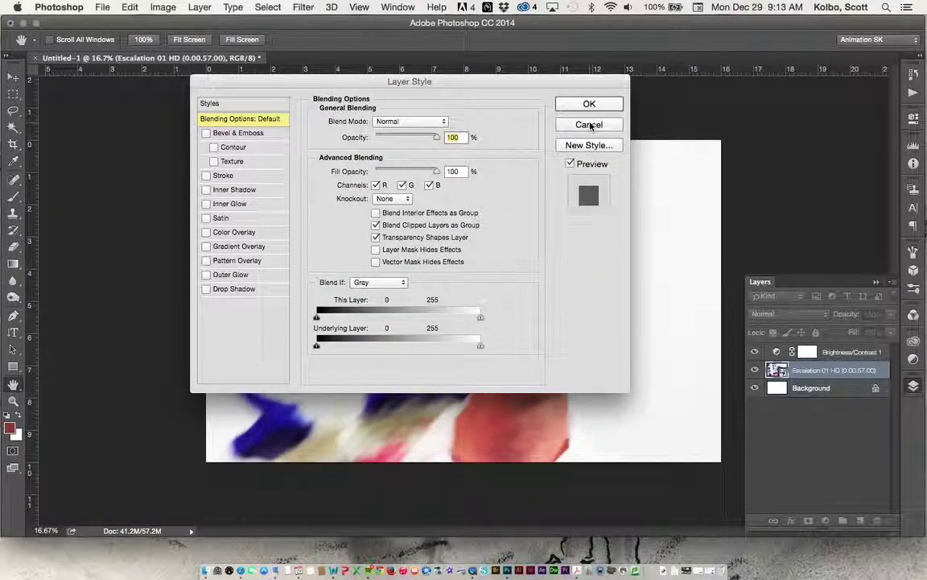
{"action": "left_click", "coordinate": [590, 106]}
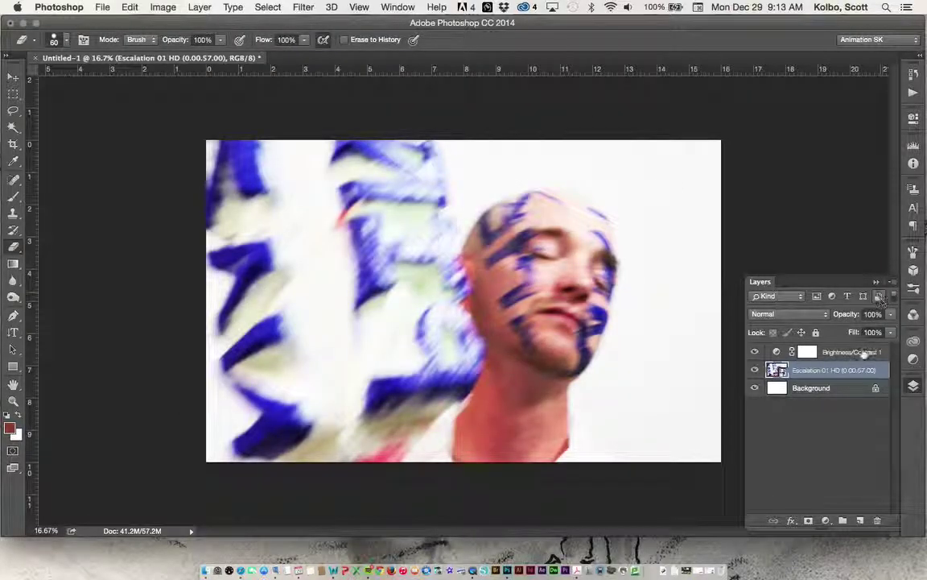
Rasterize the Escalation 01 HD layer into an ordinary pixel layer.
{"action": "left_click", "coordinate": [893, 282]}
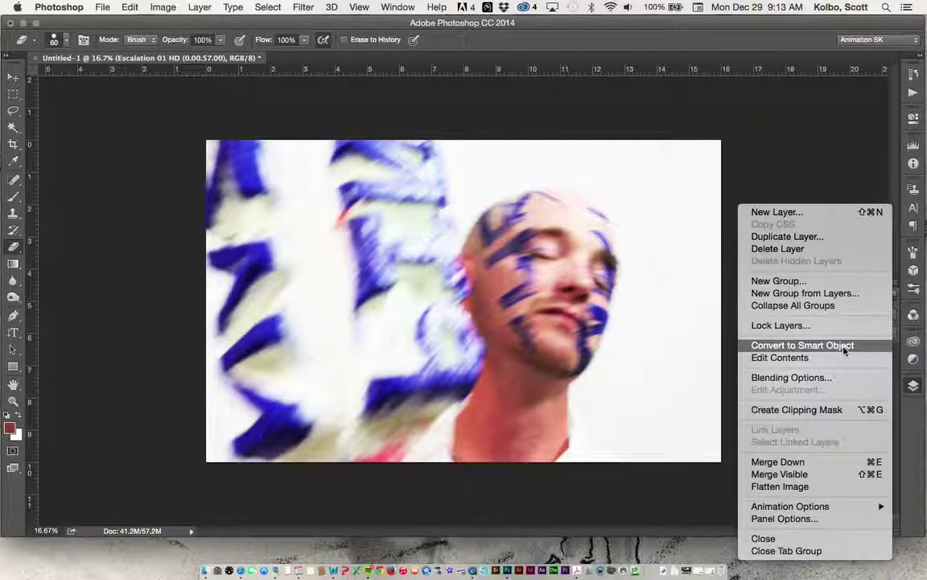
{"action": "left_click", "coordinate": [826, 400]}
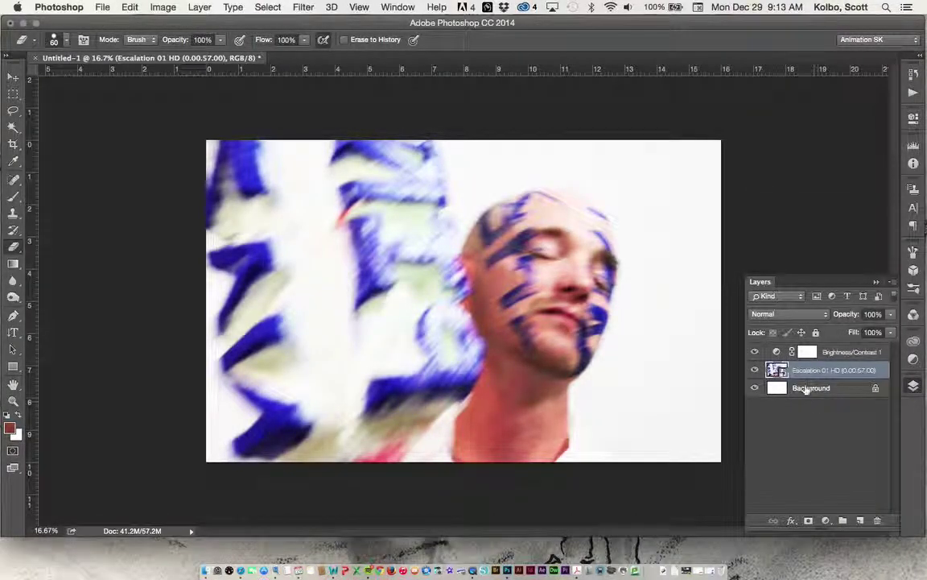
{"action": "right_click", "coordinate": [885, 372]}
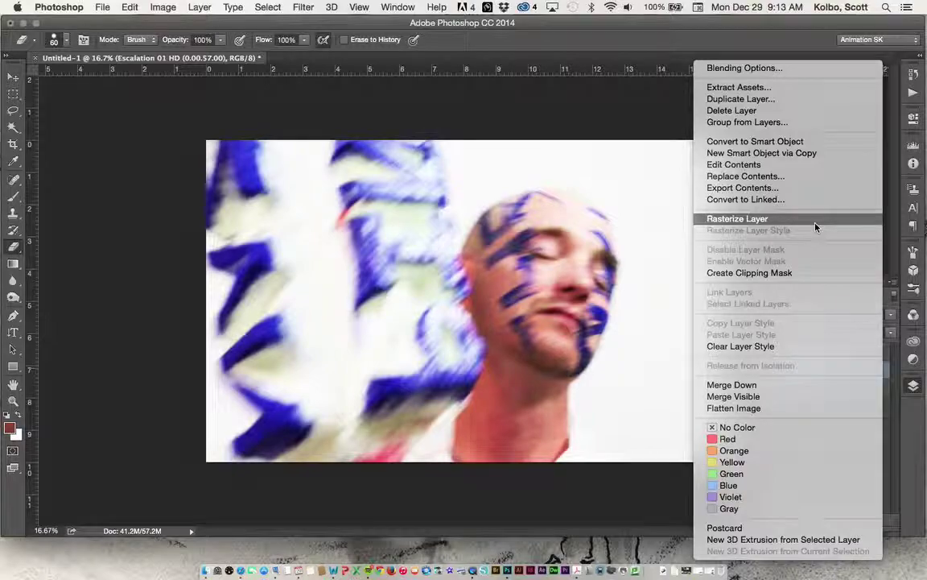
{"action": "left_click", "coordinate": [742, 218]}
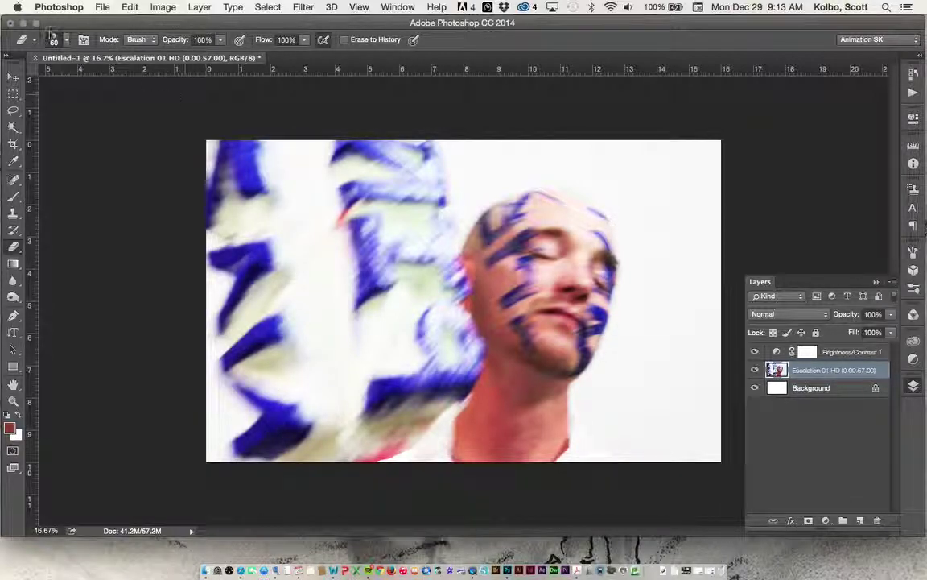
Lower eraser hardness slightly, set flow to 4%, and fade the photo near the neck.
{"action": "left_click", "coordinate": [54, 42]}
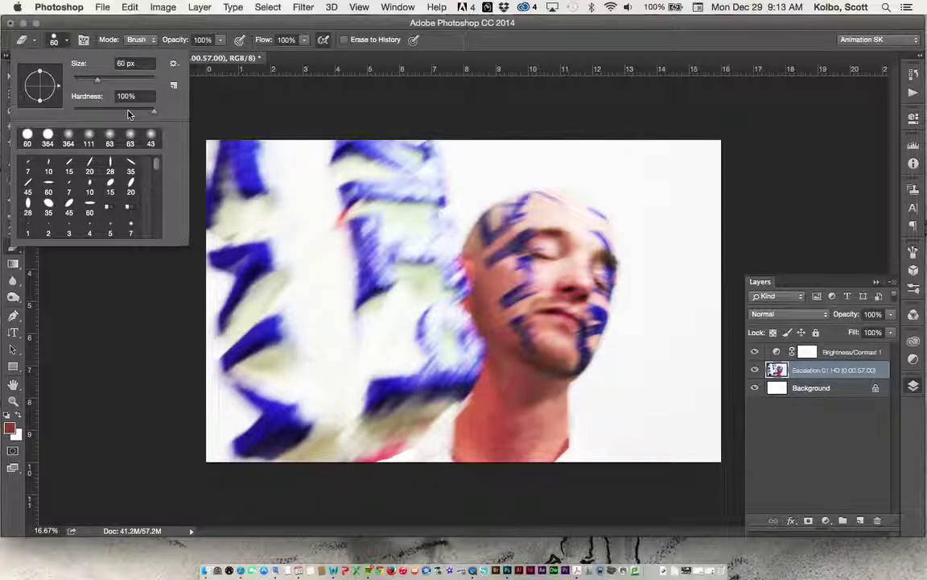
{"action": "left_click_drag", "start_coordinate": [153, 111], "coordinate": [95, 111]}
{"action": "left_click", "coordinate": [304, 40]}
{"action": "left_click_drag", "start_coordinate": [307, 57], "coordinate": [245, 58]}
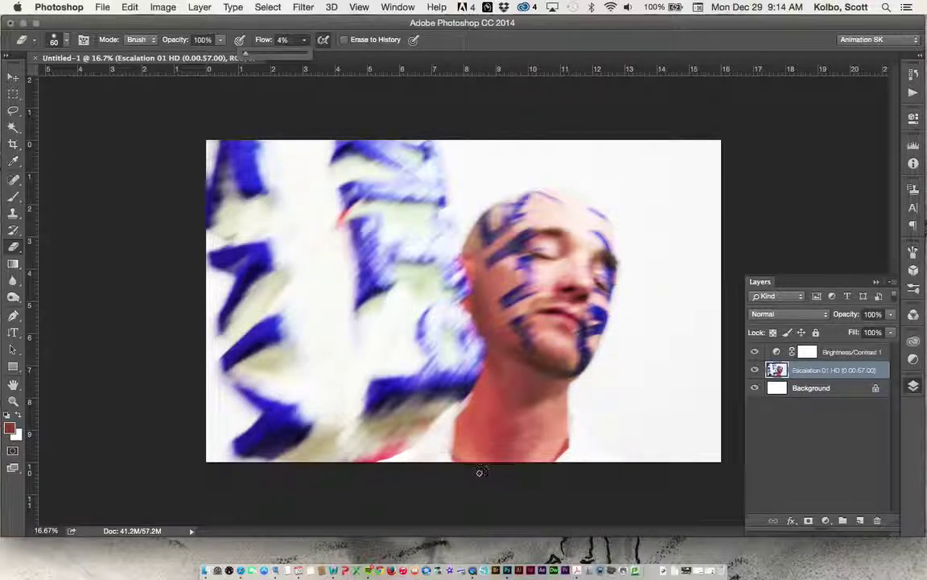
{"action": "mouse_move", "coordinate": [411, 445]}
{"action": "left_mouse_down"}
{"action": "mouse_move", "coordinate": [368, 465]}
{"action": "mouse_move", "coordinate": [420, 445]}
{"action": "mouse_move", "coordinate": [375, 459]}
{"action": "mouse_move", "coordinate": [401, 458]}
{"action": "left_mouse_up"}
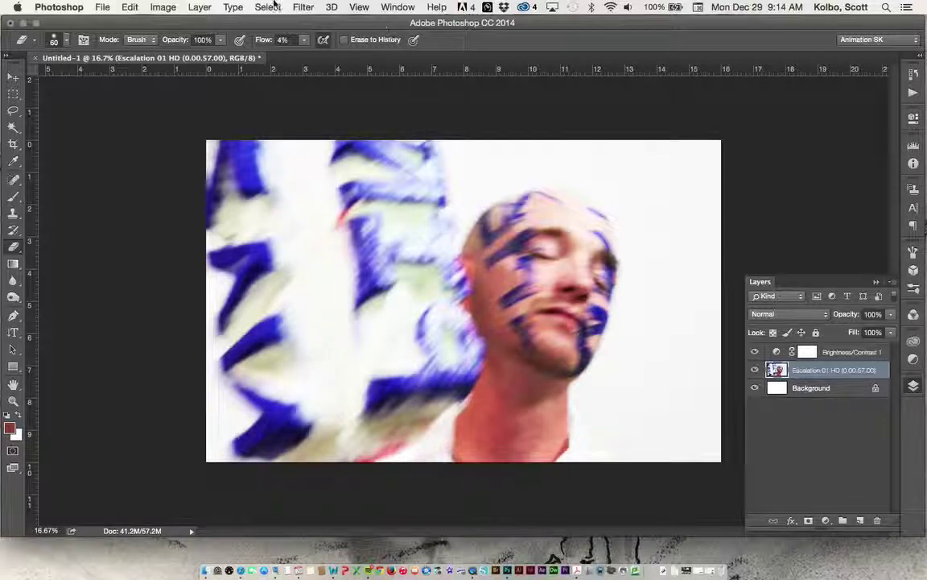
Convert the image to Grayscale, flattening the layers and discarding color information.
{"action": "left_click", "coordinate": [163, 7]}
{"action": "mouse_move", "coordinate": [171, 24]}
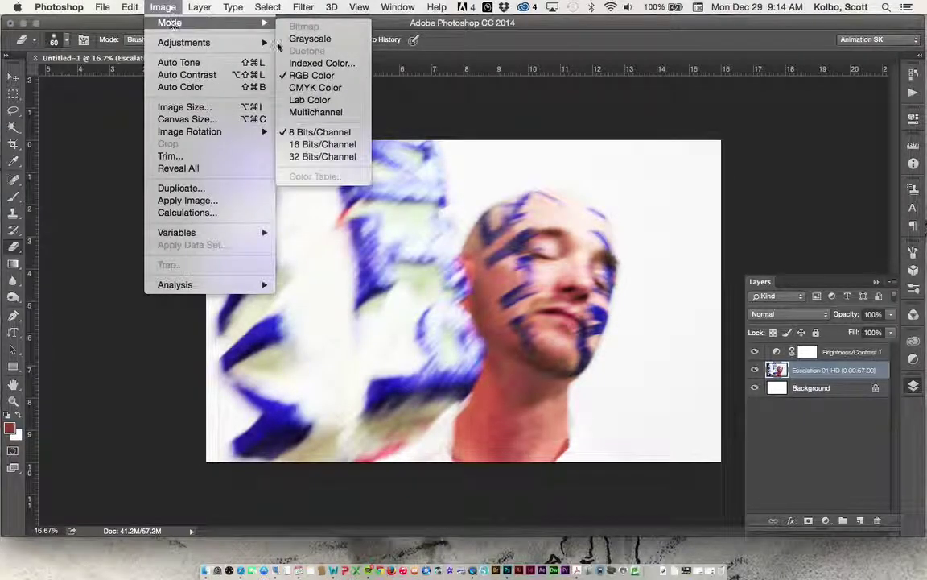
{"action": "left_click", "coordinate": [318, 42]}
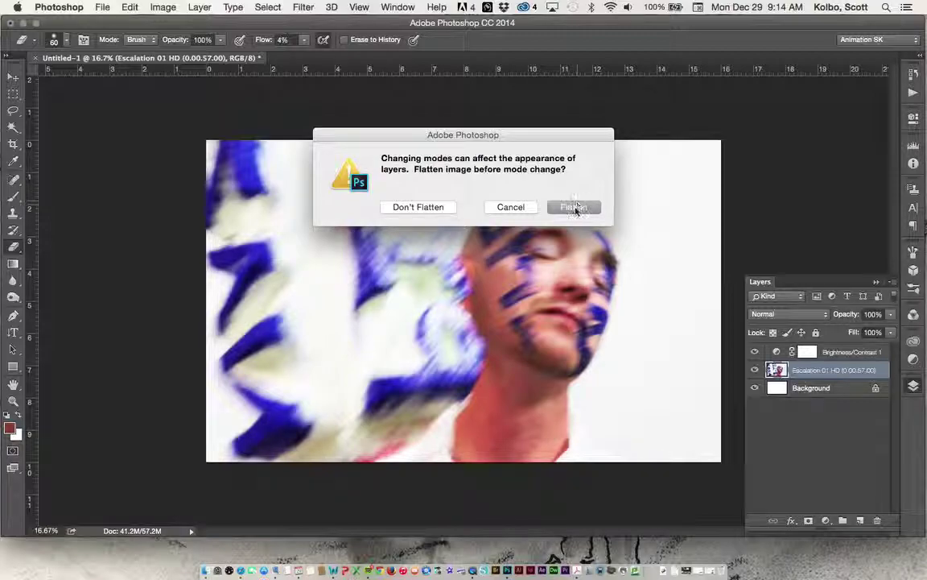
{"action": "left_click", "coordinate": [573, 208]}
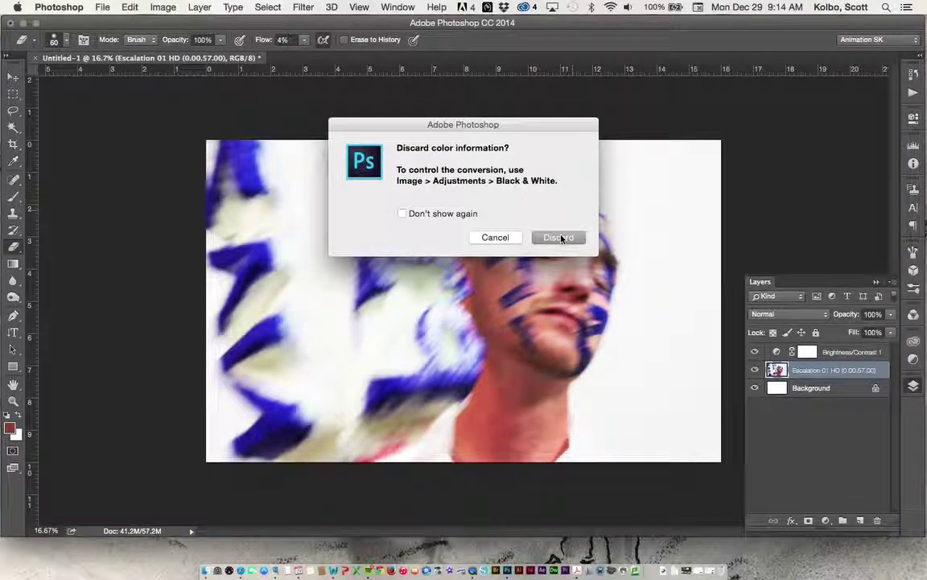
{"action": "left_click", "coordinate": [559, 237]}
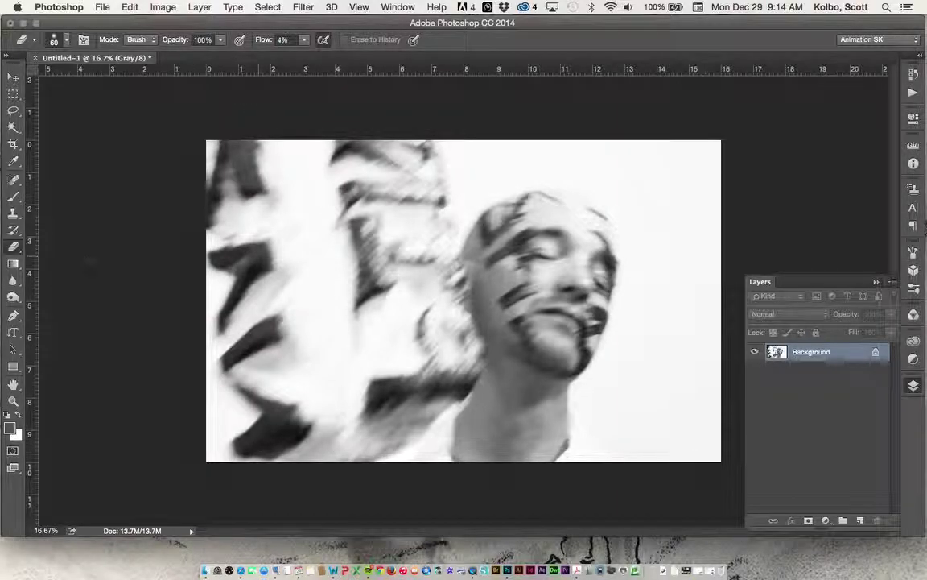
{"action": "left_click", "coordinate": [13, 401]}
Zoom in on the face pixels, fit the image to screen, and open the Image menu.
{"action": "left_click_drag", "start_coordinate": [489, 296], "coordinate": [488, 296]}
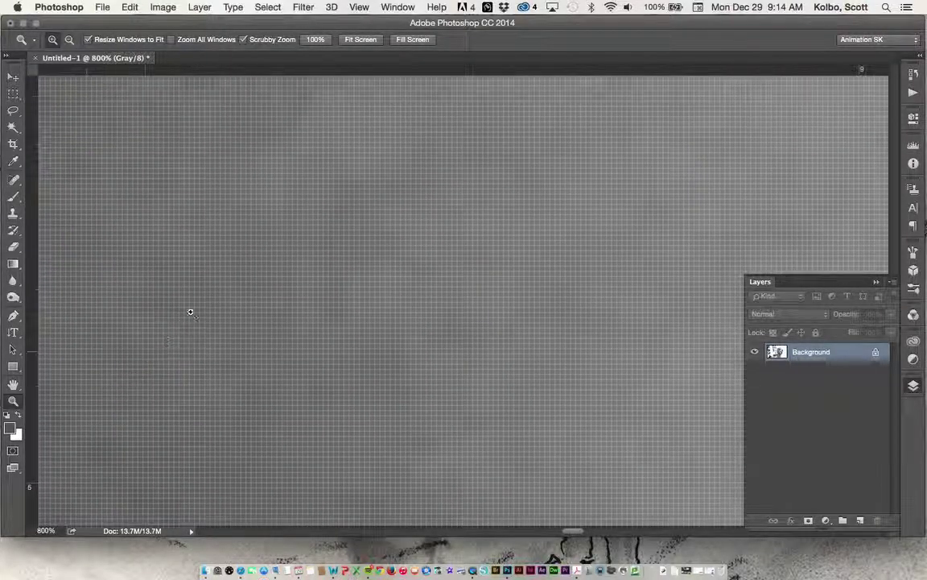
{"action": "double_click", "coordinate": [13, 386]}
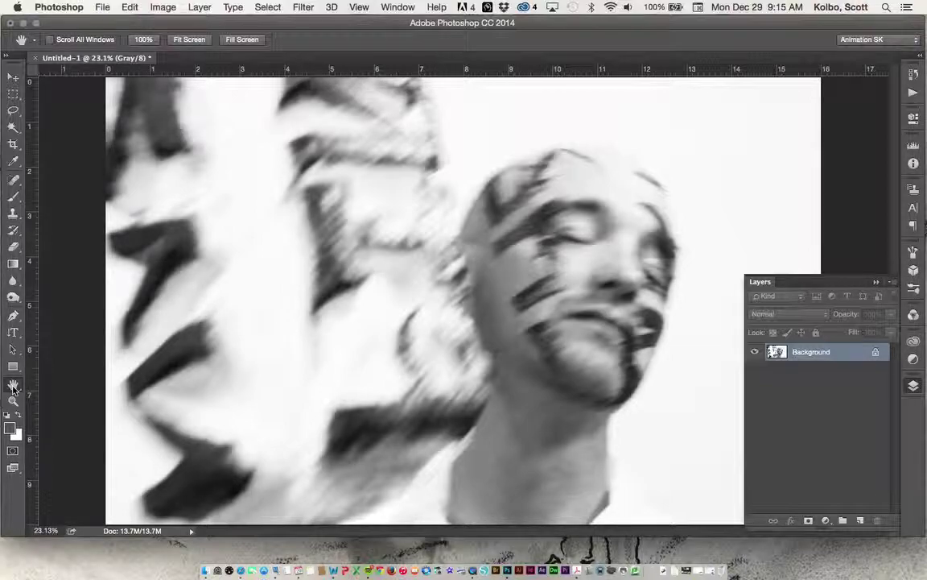
{"action": "left_click", "coordinate": [165, 8]}
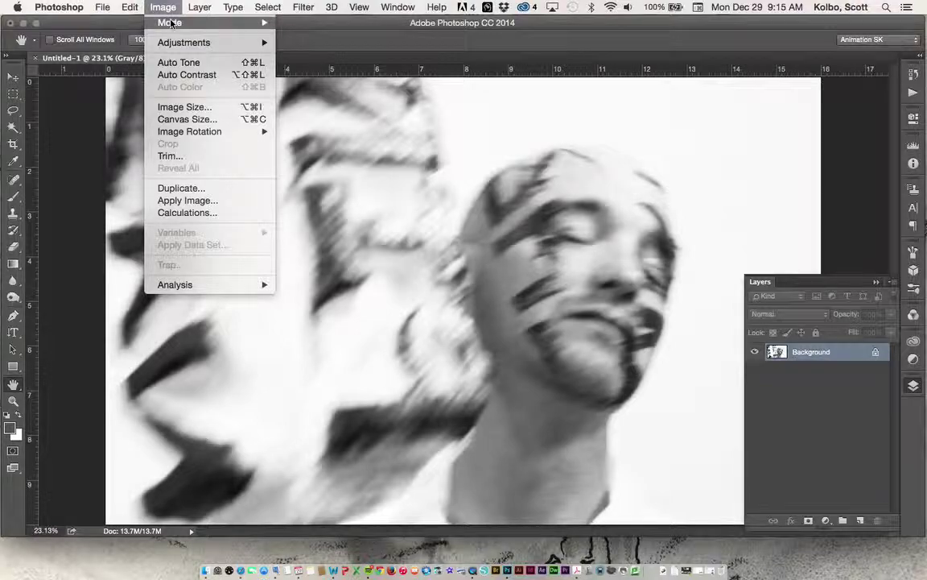
Start a Bitmap mode conversion at 300 pixels/inch using the Halftone Screen method.
{"action": "mouse_move", "coordinate": [173, 22]}
{"action": "left_click", "coordinate": [320, 33]}
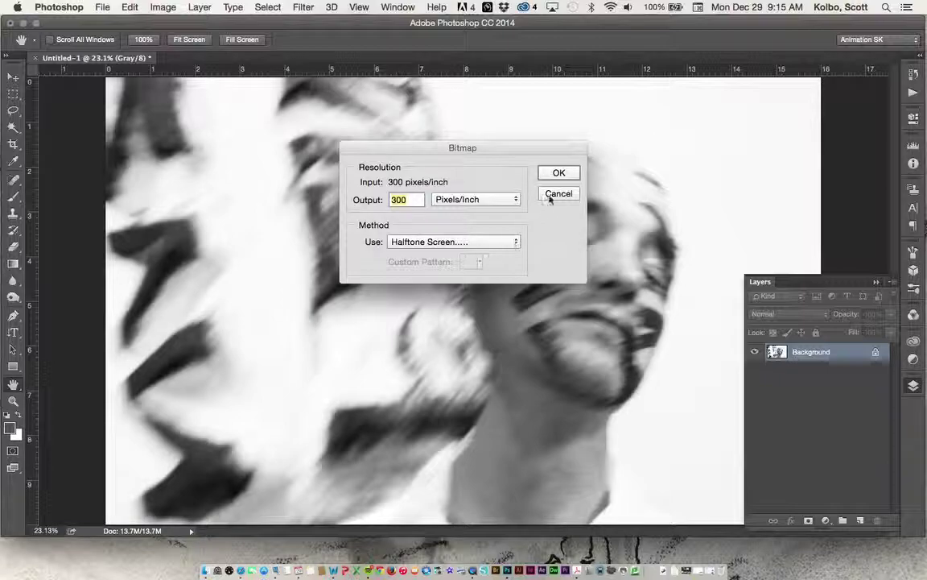
{"action": "left_click", "coordinate": [490, 242]}
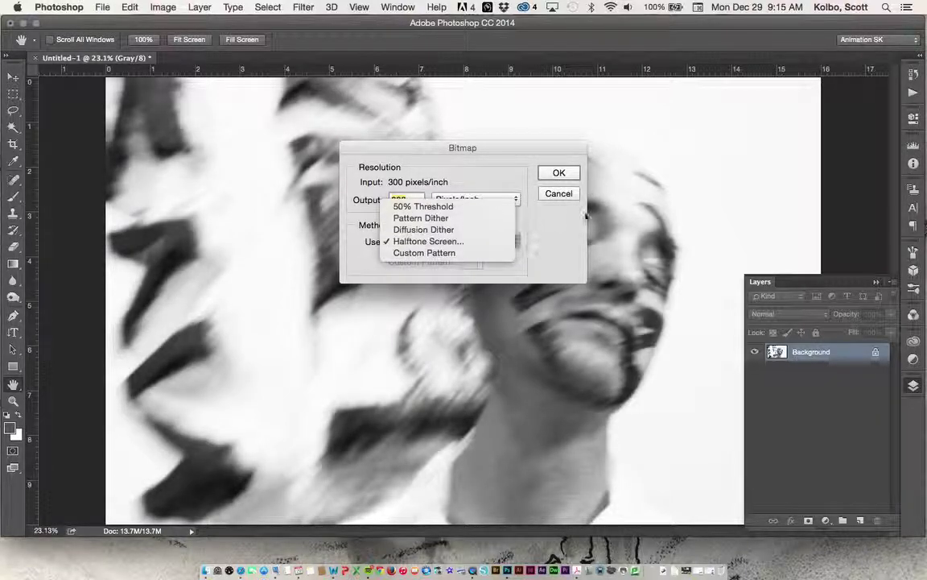
{"action": "left_click", "coordinate": [487, 241]}
{"action": "left_click", "coordinate": [559, 174]}
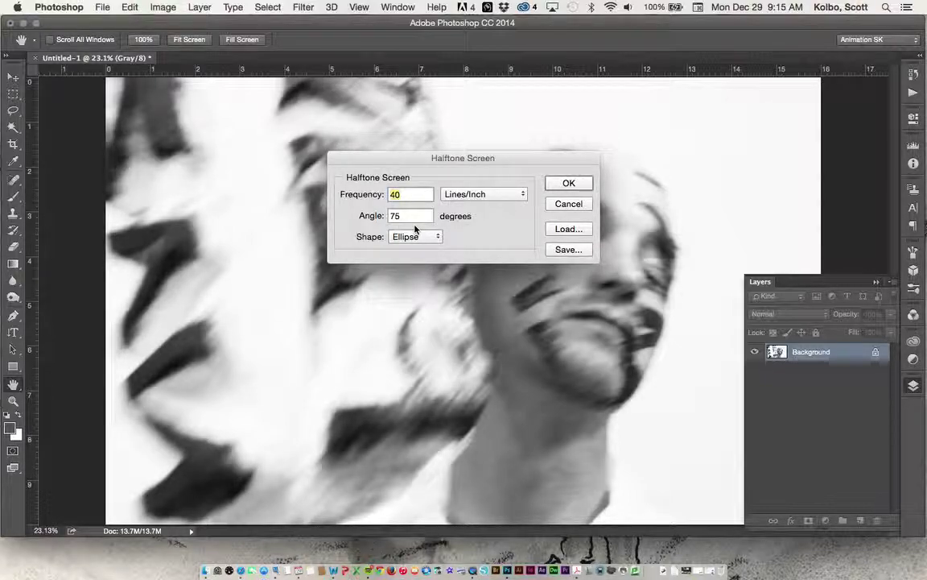
Apply a halftone screen of 40 lines/inch at a 45° angle with Ellipse dots.
{"action": "type", "text": "40"}
{"action": "left_click", "coordinate": [352, 215]}
{"action": "type", "text": "45"}
{"action": "left_click", "coordinate": [427, 238]}
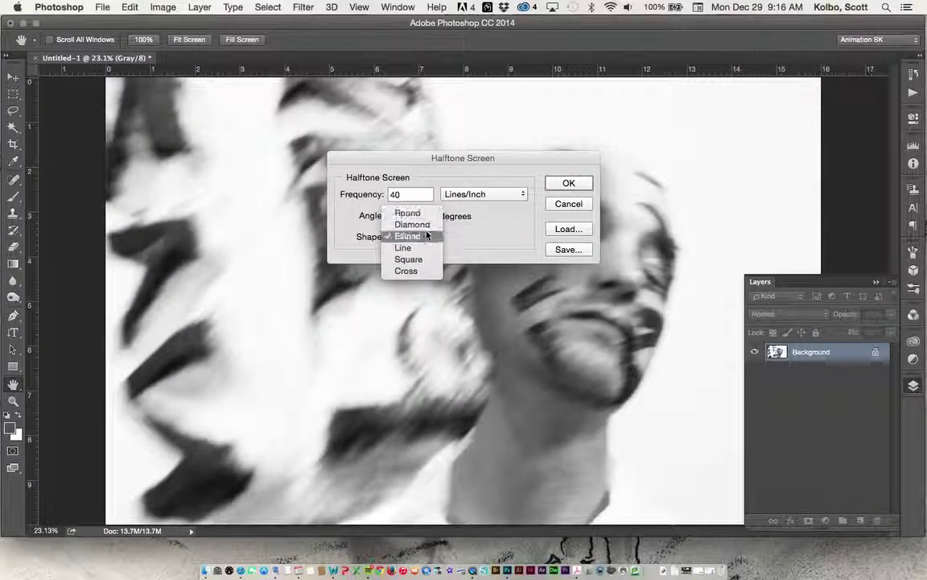
{"action": "left_click", "coordinate": [405, 236]}
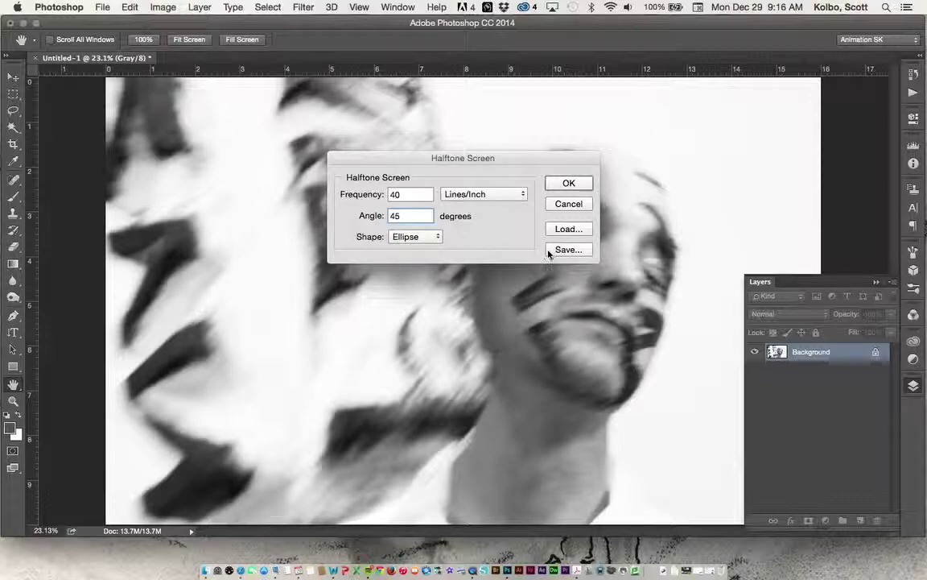
{"action": "left_click", "coordinate": [578, 185]}
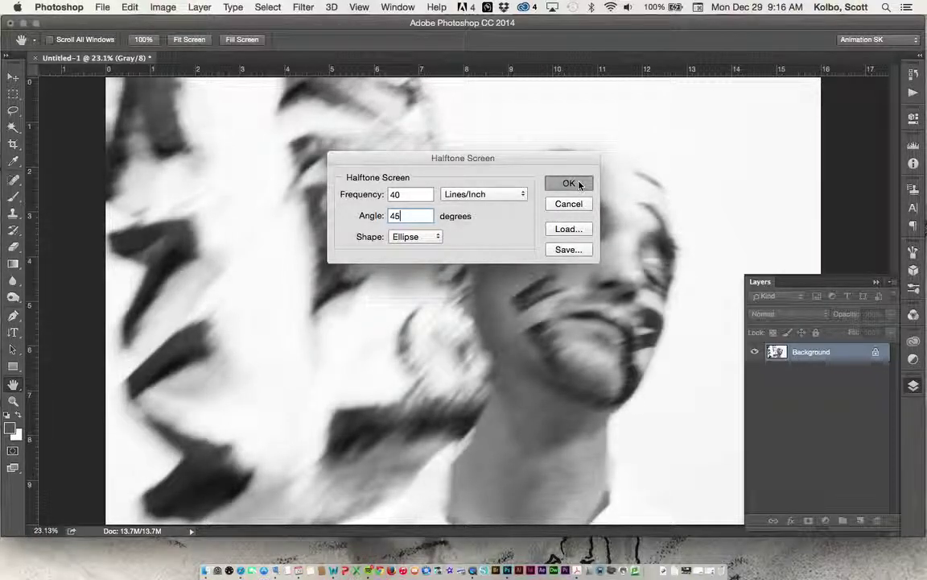
Zoom in close on the halftone dots, then fit the whole image on screen.
{"action": "left_click", "coordinate": [13, 400]}
{"action": "left_click", "coordinate": [515, 288]}
{"action": "left_click_drag", "start_coordinate": [517, 285], "coordinate": [517, 286]}
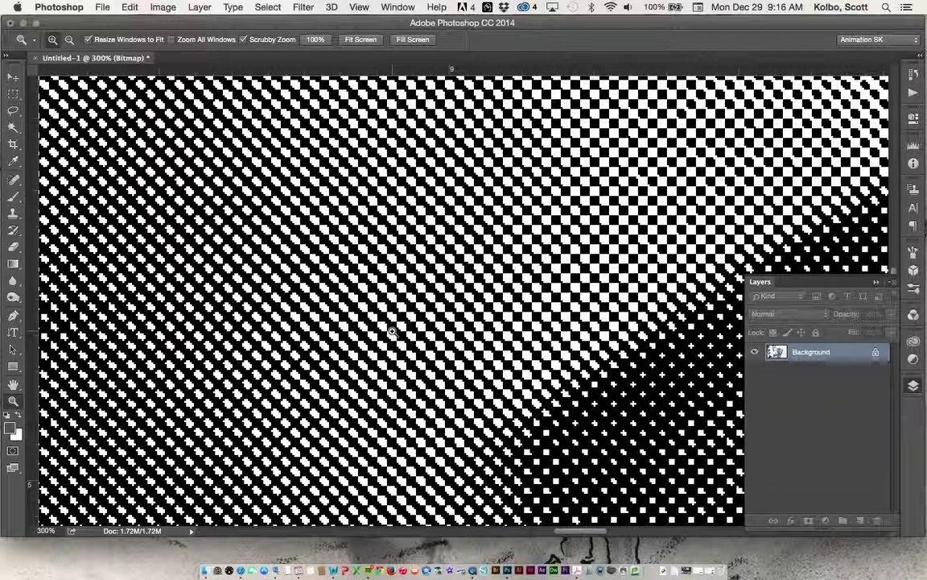
{"action": "double_click", "coordinate": [14, 386]}
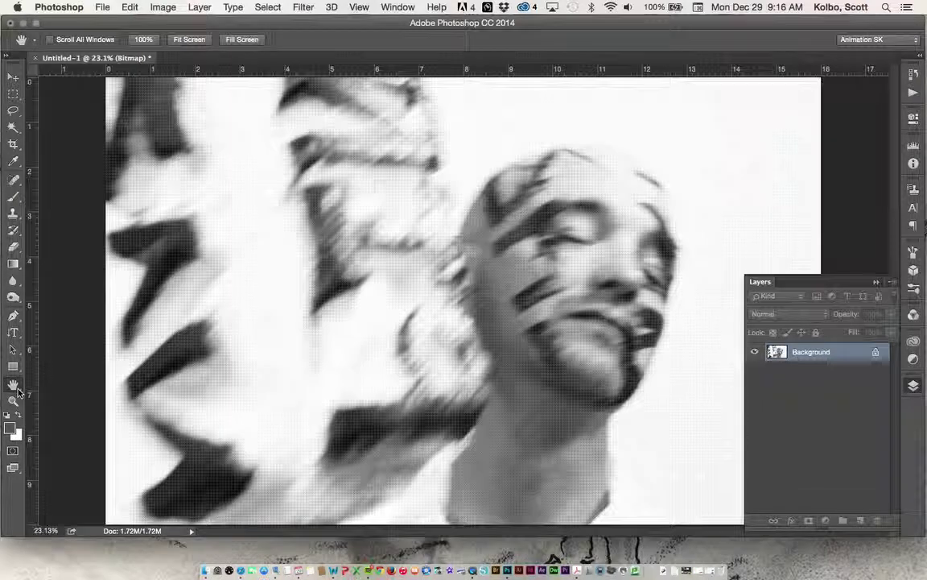
Zoom through 66.7% to 100% to inspect the elliptical dots, then Fit Screen again.
{"action": "left_click", "coordinate": [12, 400]}
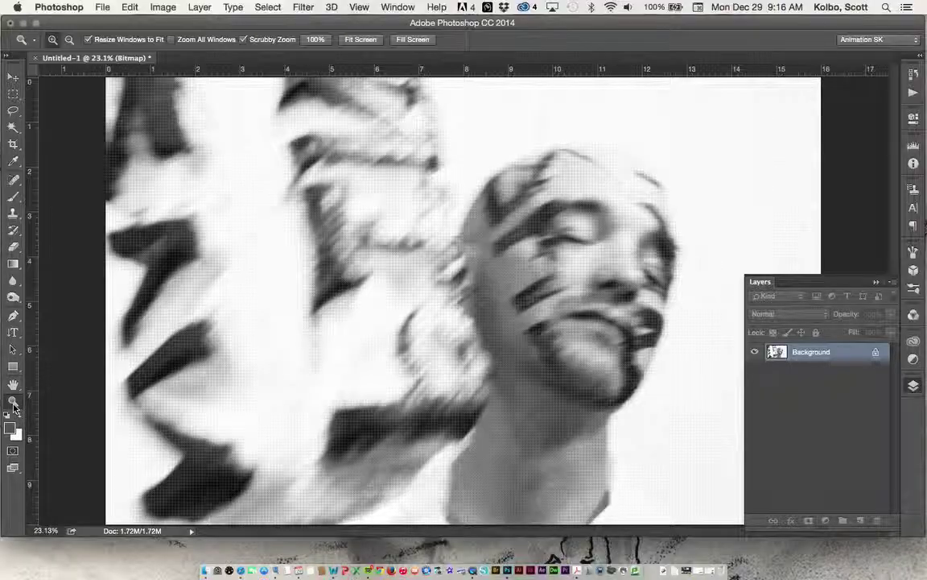
{"action": "left_click", "coordinate": [497, 348]}
{"action": "left_click", "coordinate": [496, 348]}
{"action": "left_click", "coordinate": [496, 347]}
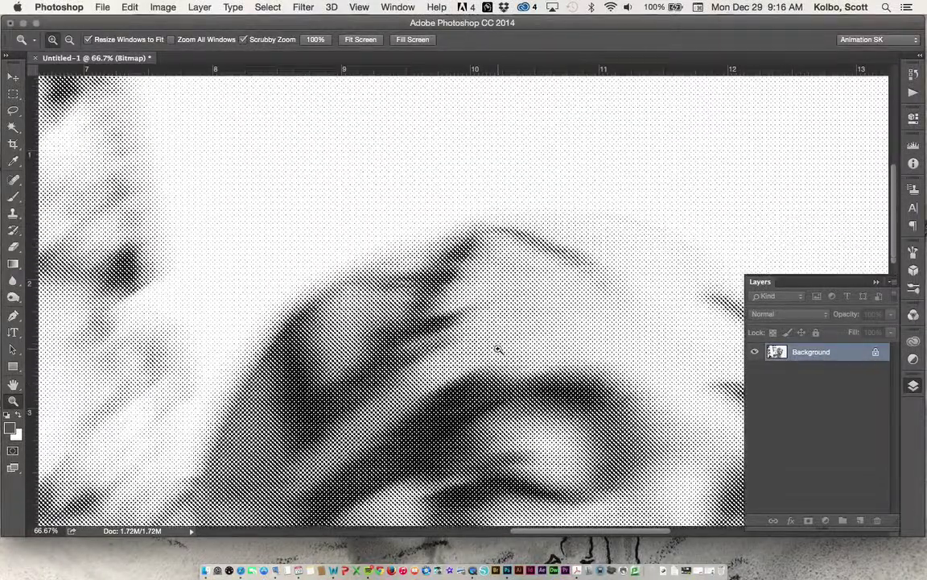
{"action": "scroll", "coordinate": [496, 348], "scroll_direction": "up", "scroll_amount": 2}
{"action": "scroll", "coordinate": [497, 348], "scroll_direction": "left", "scroll_amount": 2}
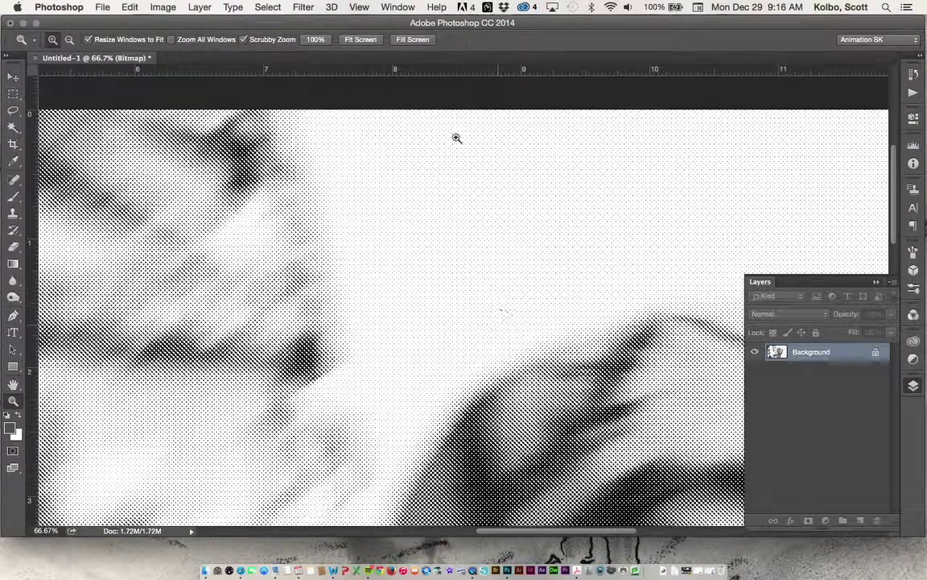
{"action": "left_click", "coordinate": [490, 259]}
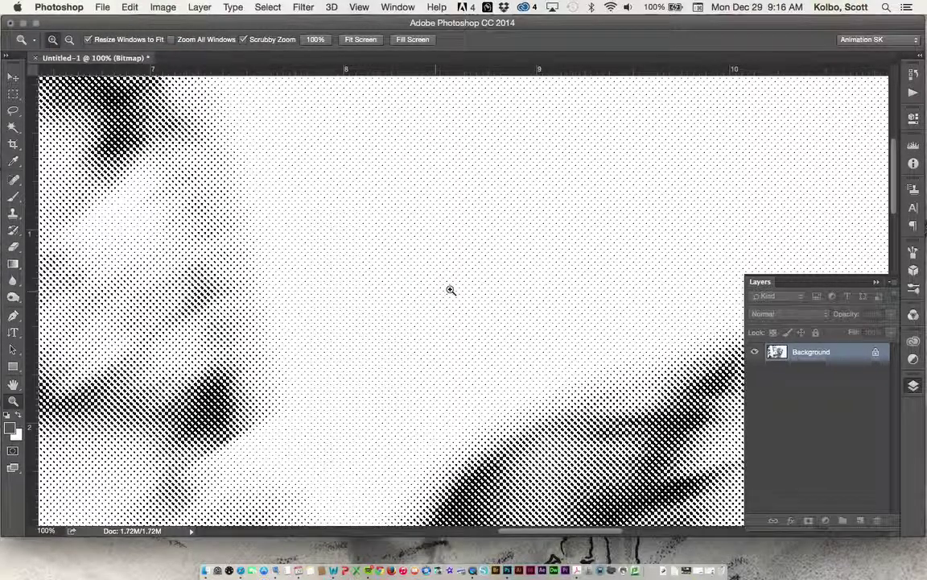
{"action": "double_click", "coordinate": [13, 385]}
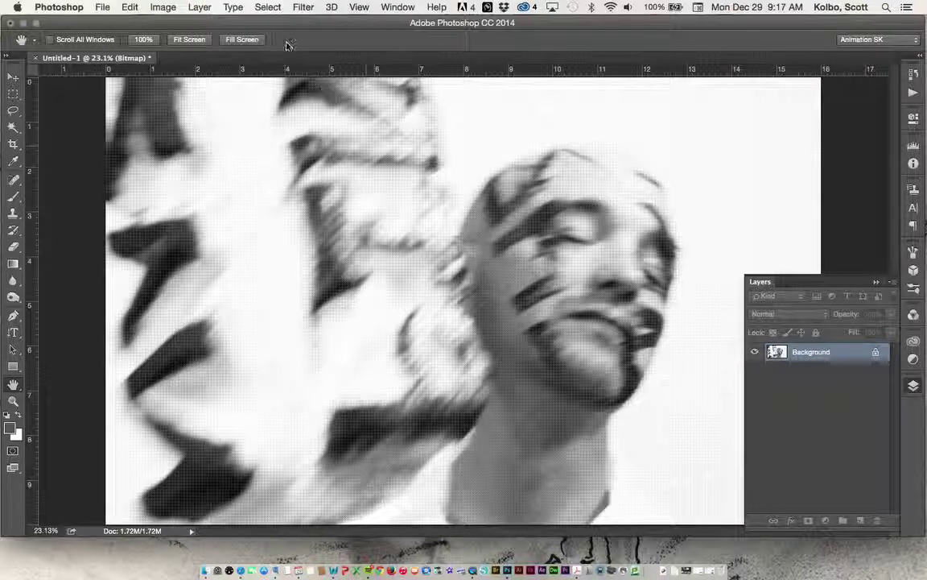
{"action": "left_click", "coordinate": [102, 8]}
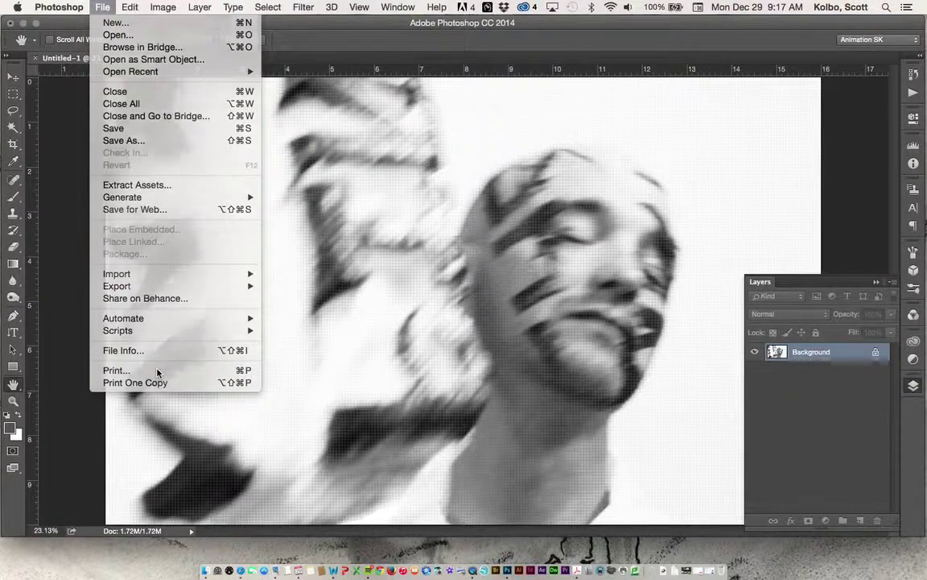
In File > Print, select the PRINT-SERV-01-SecurePrint printer and open its Print Settings sheet.
{"action": "left_click", "coordinate": [286, 334]}
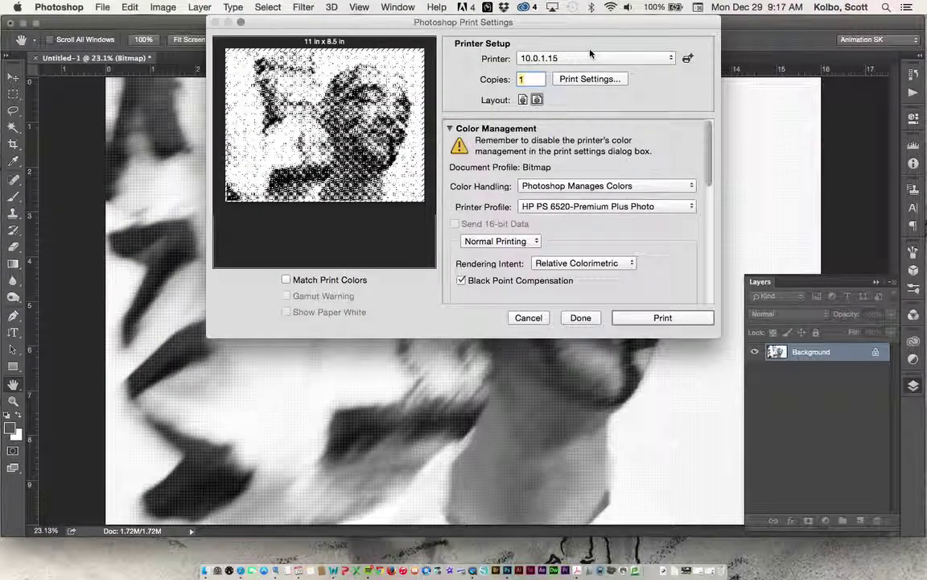
{"action": "left_click", "coordinate": [590, 57]}
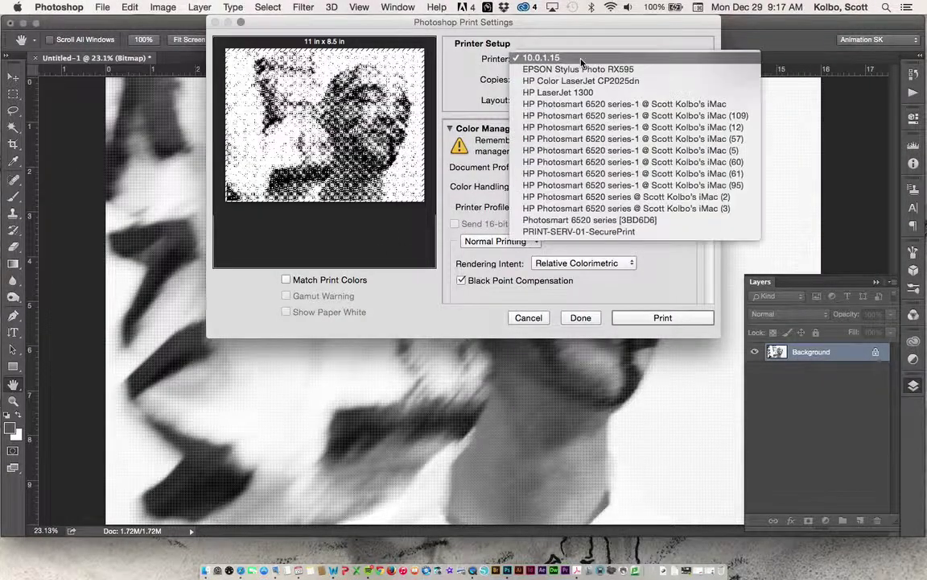
{"action": "left_click", "coordinate": [590, 232]}
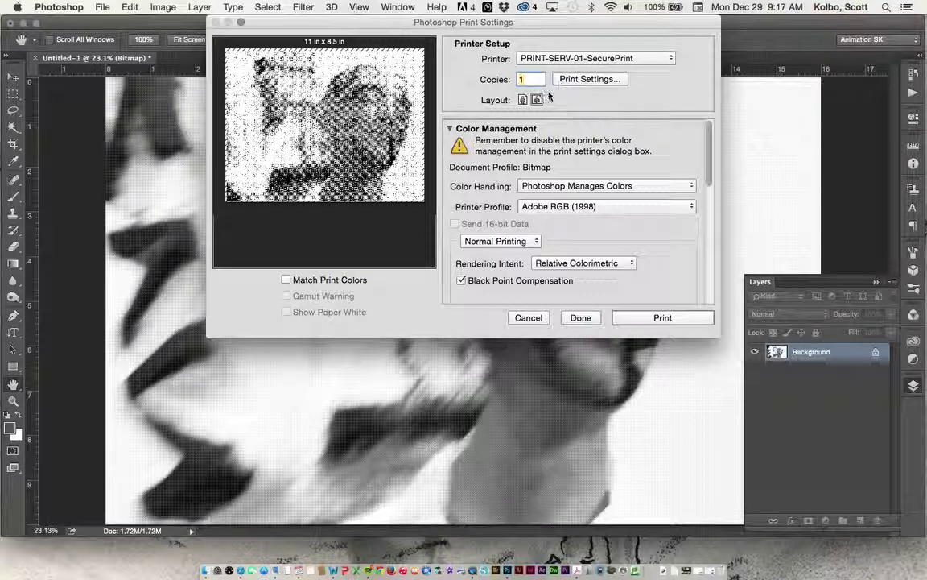
{"action": "left_click", "coordinate": [581, 80]}
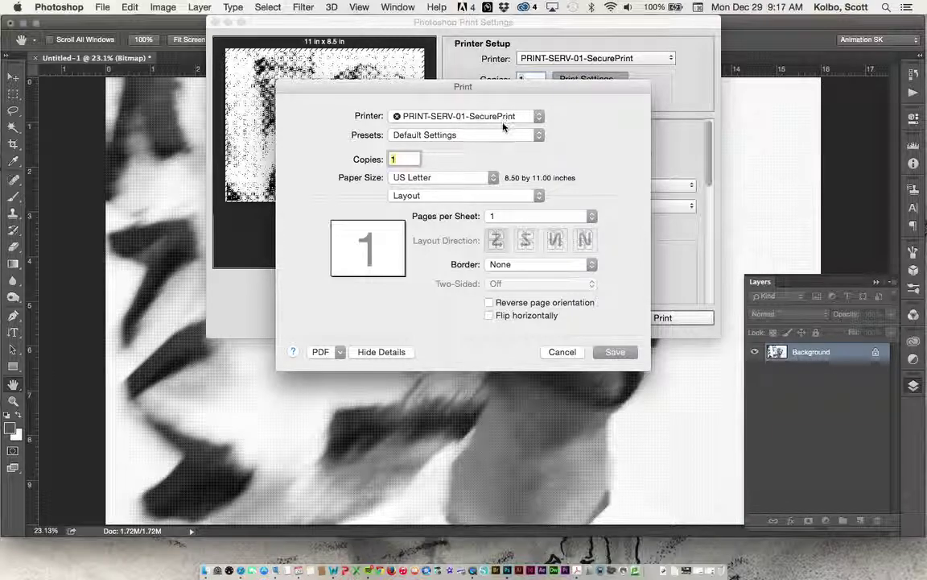
Choose Tabloid (11 × 17 in) paper size, save it, and dismiss the paused-printer alert.
{"action": "left_click", "coordinate": [435, 178]}
{"action": "left_click", "coordinate": [411, 154]}
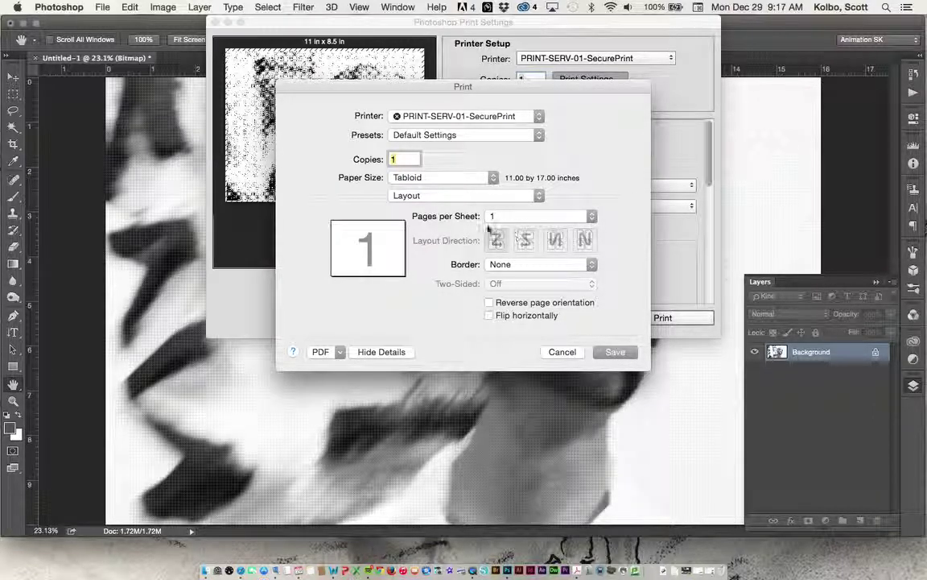
{"action": "left_click", "coordinate": [613, 352]}
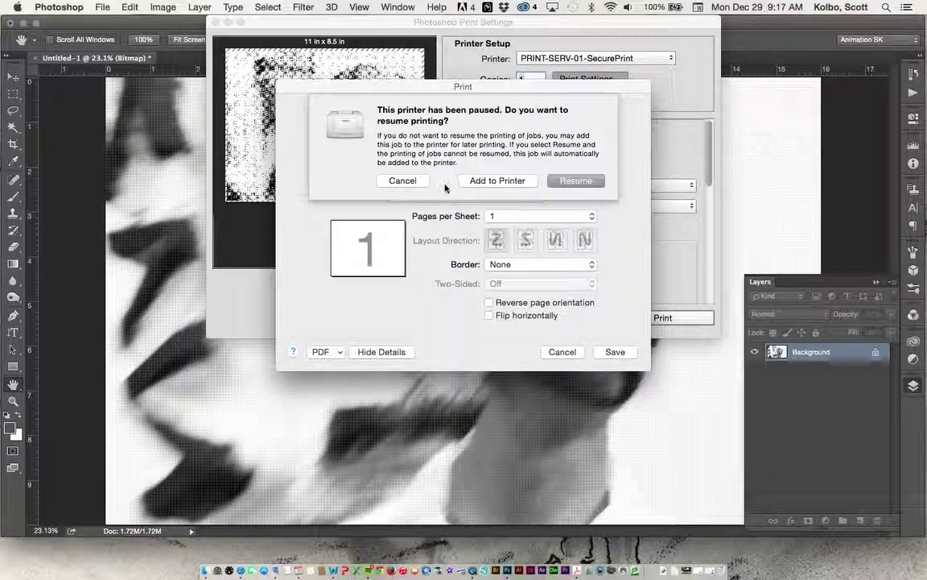
{"action": "left_click", "coordinate": [521, 182]}
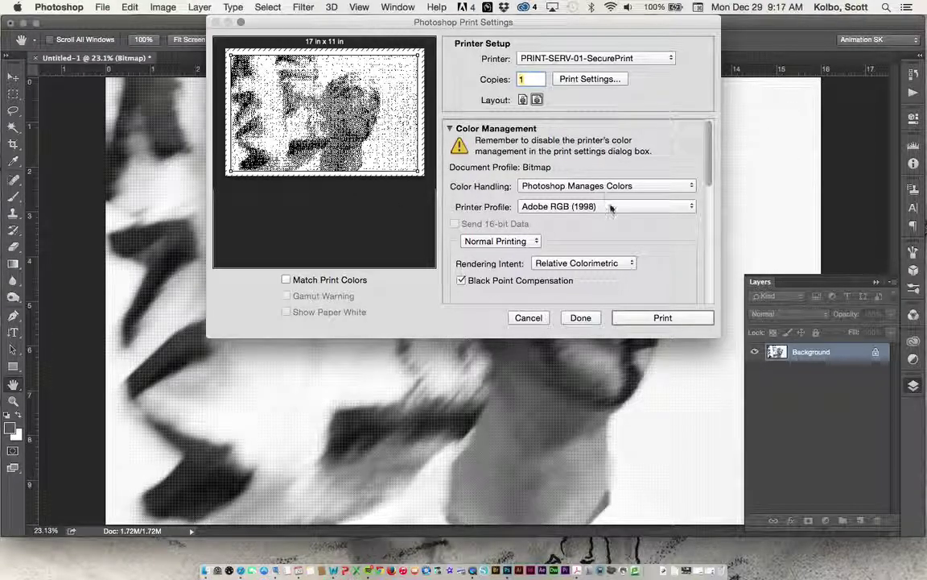
Expand Printing Marks in the Print Settings panel and check Registration Marks.
{"action": "scroll", "coordinate": [611, 209], "scroll_direction": "down", "scroll_amount": 10}
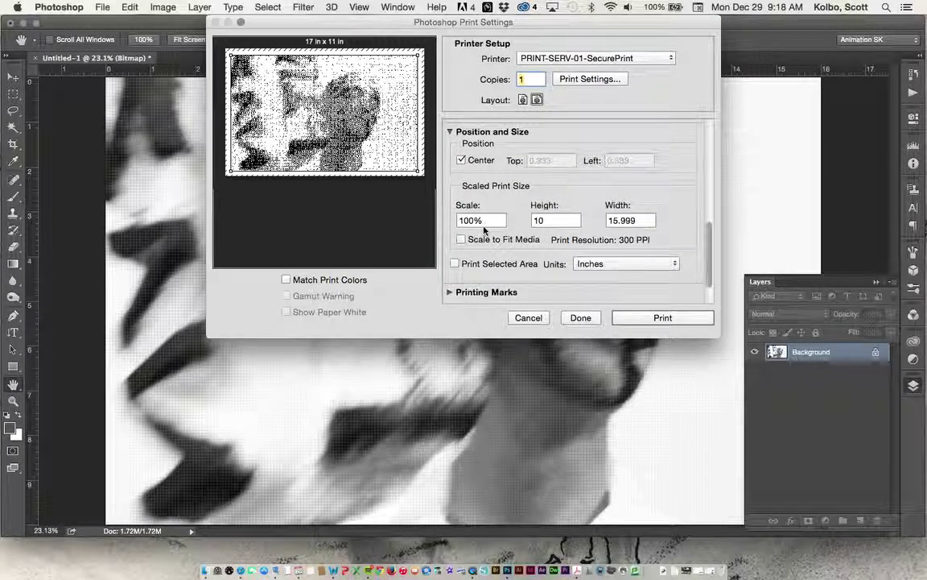
{"action": "scroll", "coordinate": [480, 229], "scroll_direction": "down", "scroll_amount": 3}
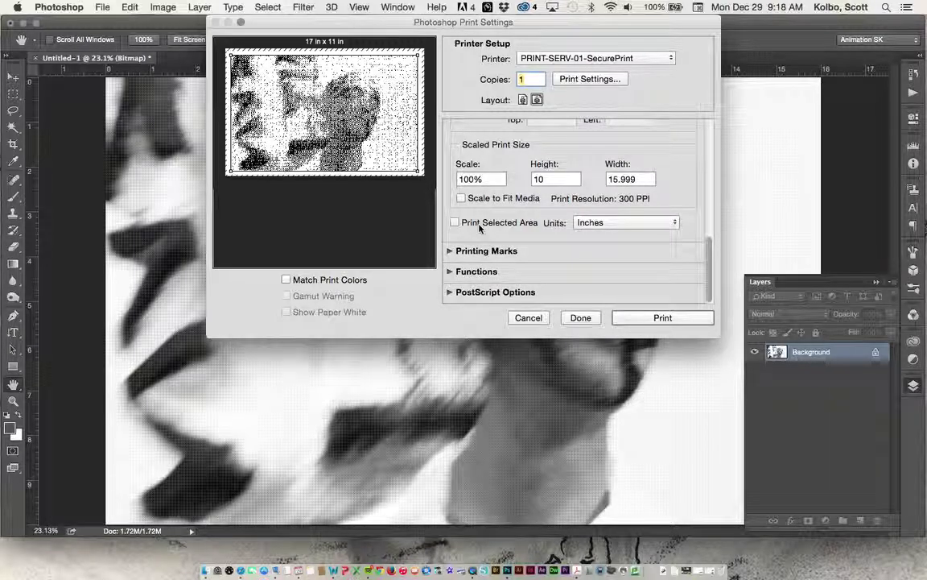
{"action": "left_click", "coordinate": [450, 251]}
{"action": "scroll", "coordinate": [483, 234], "scroll_direction": "down", "scroll_amount": 3}
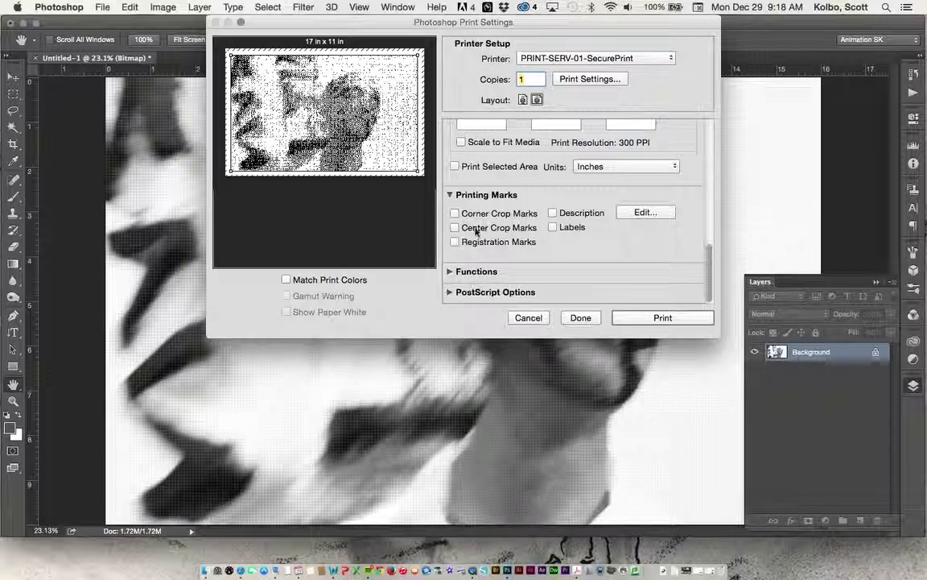
{"action": "left_click", "coordinate": [455, 241]}
{"action": "scroll", "coordinate": [610, 222], "scroll_direction": "up", "scroll_amount": 10}
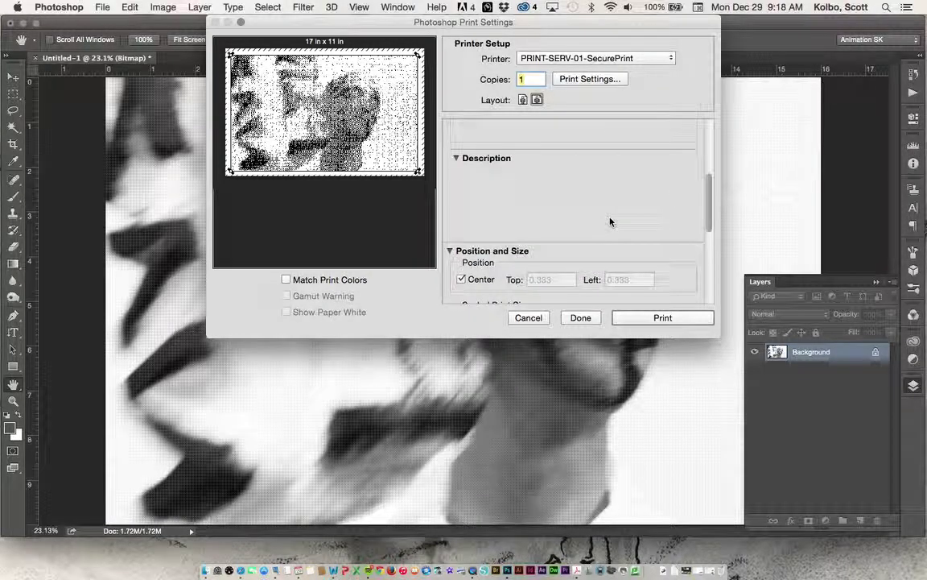
On the Paper Feed page, set All Pages From to Manual Feed and save.
{"action": "left_click", "coordinate": [590, 79]}
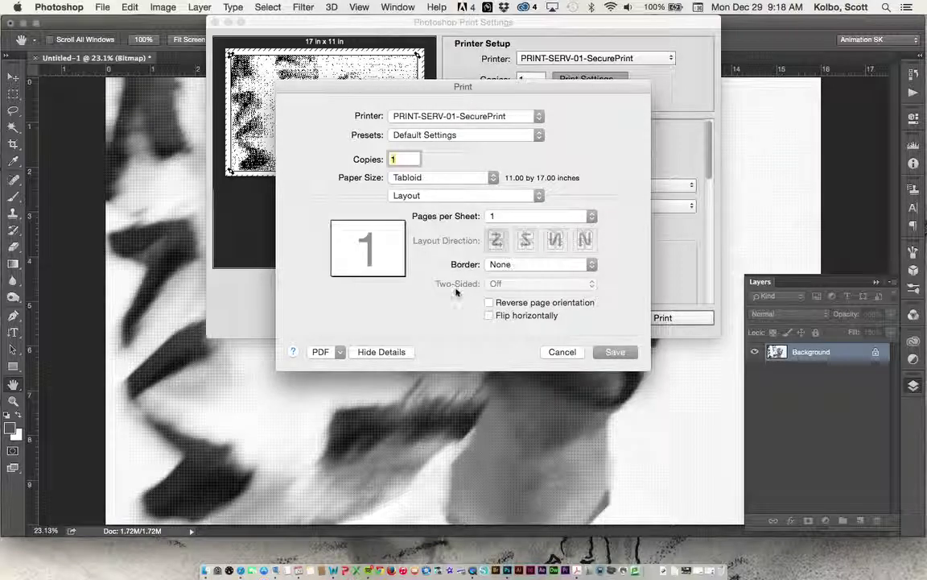
{"action": "left_click", "coordinate": [482, 135]}
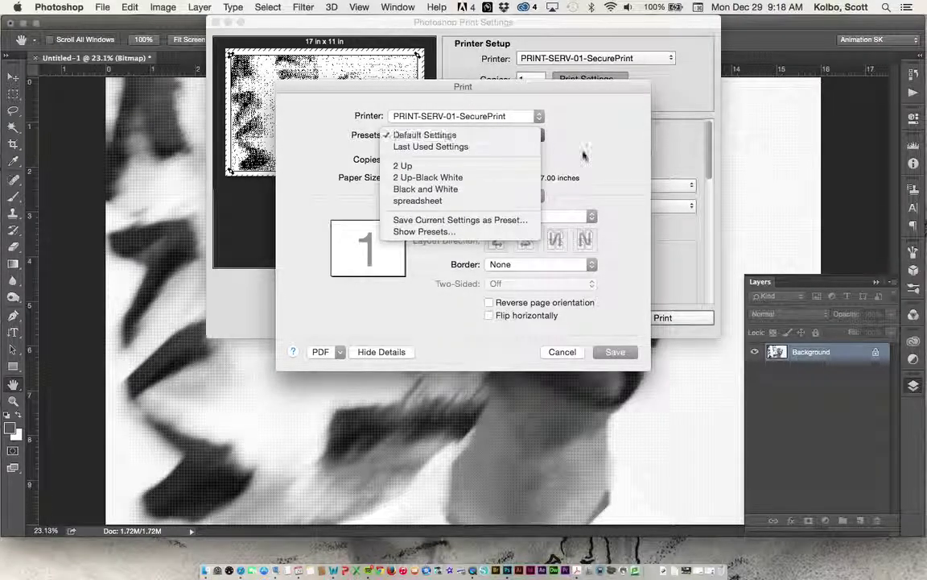
{"action": "left_click", "coordinate": [481, 131]}
{"action": "left_click", "coordinate": [434, 196]}
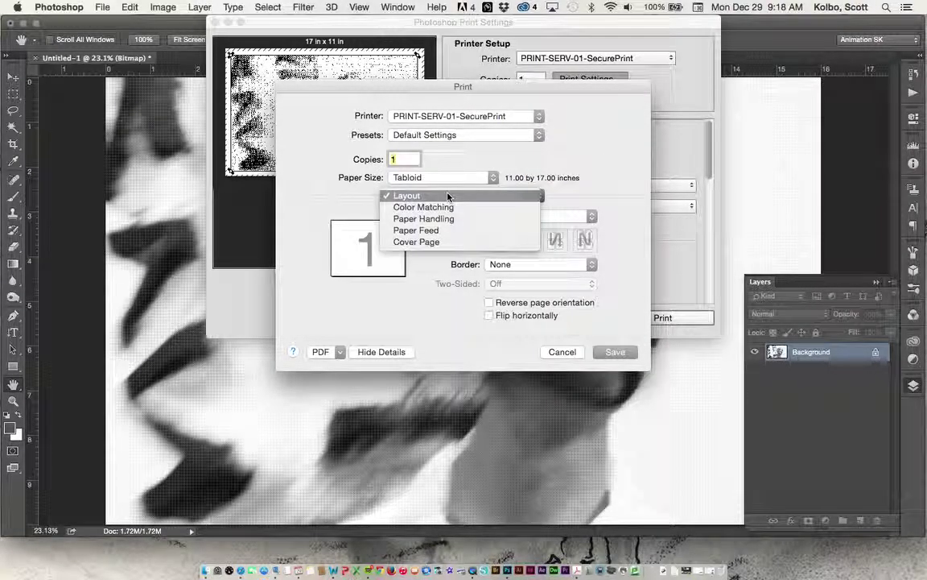
{"action": "left_click", "coordinate": [443, 219]}
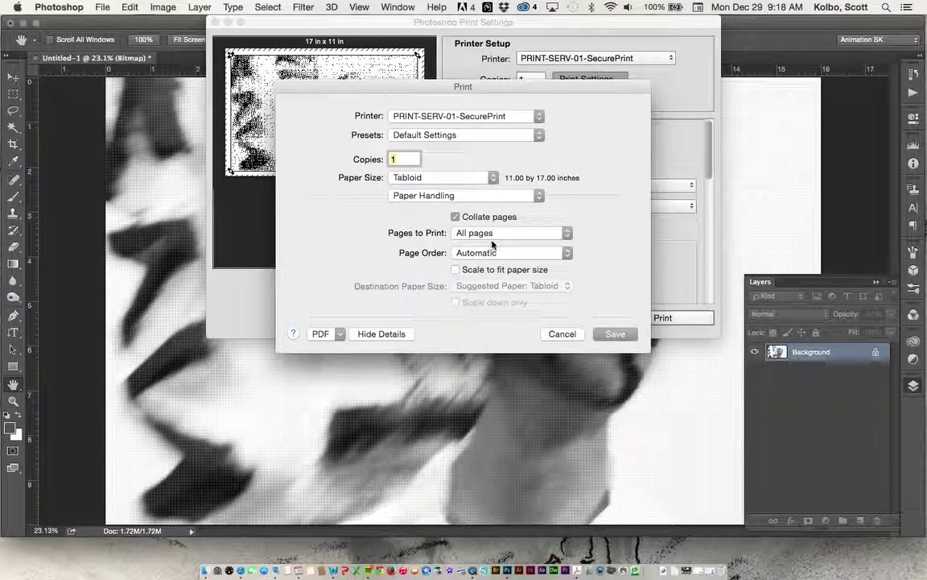
{"action": "left_click", "coordinate": [483, 196]}
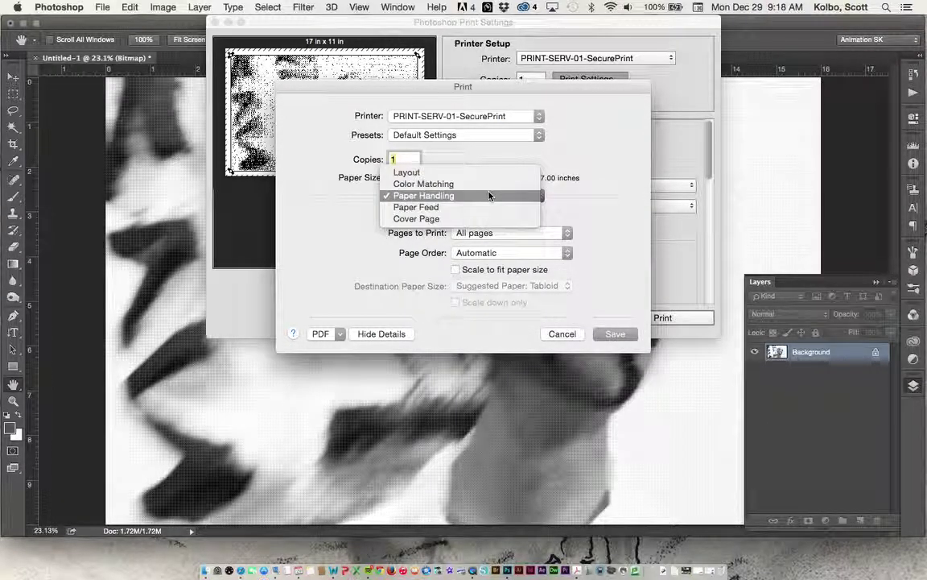
{"action": "left_click", "coordinate": [482, 208]}
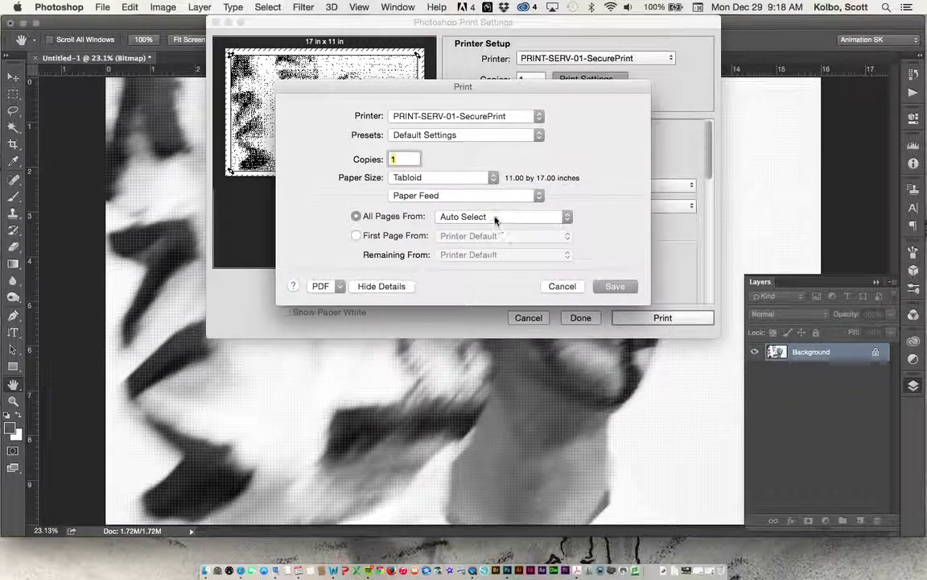
{"action": "left_click", "coordinate": [495, 217]}
{"action": "left_click", "coordinate": [488, 254]}
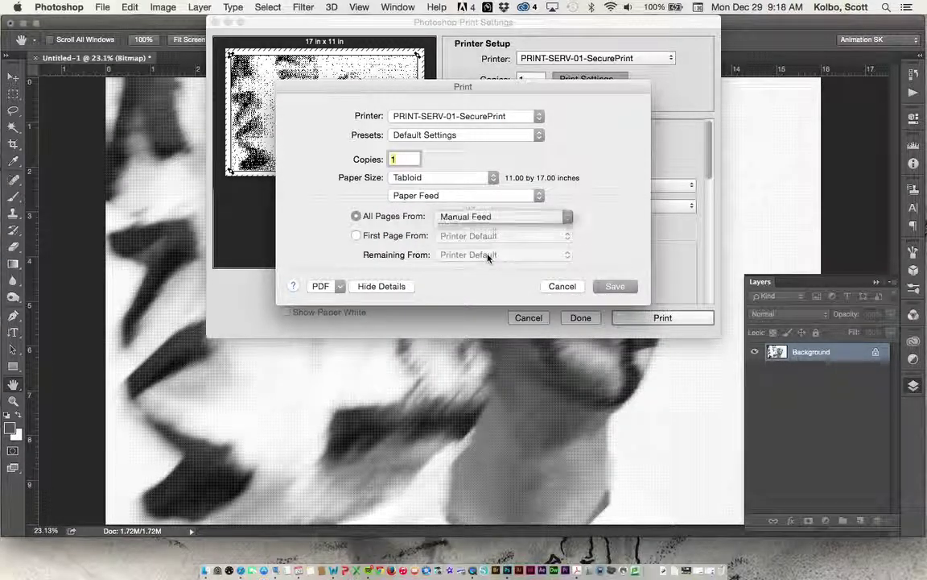
{"action": "left_click", "coordinate": [617, 286]}
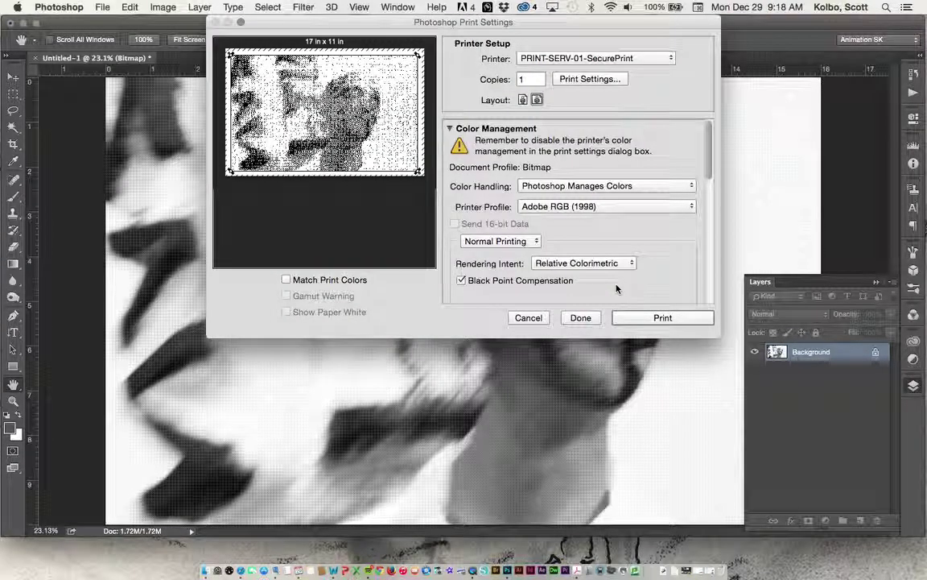